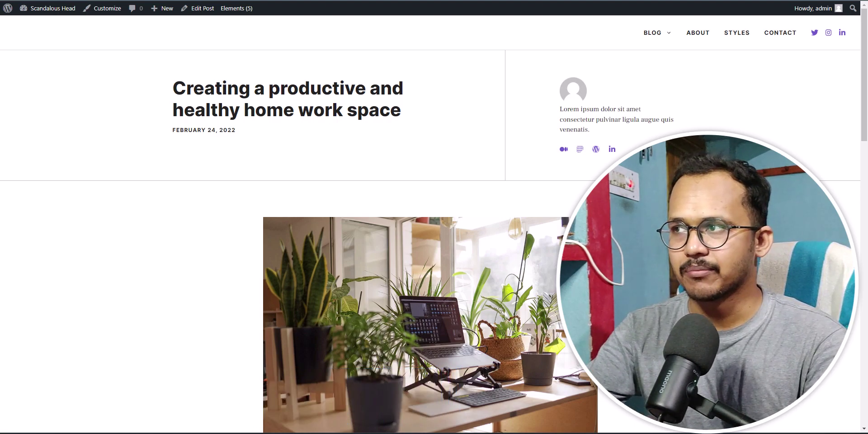
# Go to the site's admin dashboard from the admin bar site name.
pyautogui.moveTo(864, 88); pyautogui.dragTo(865, 368)
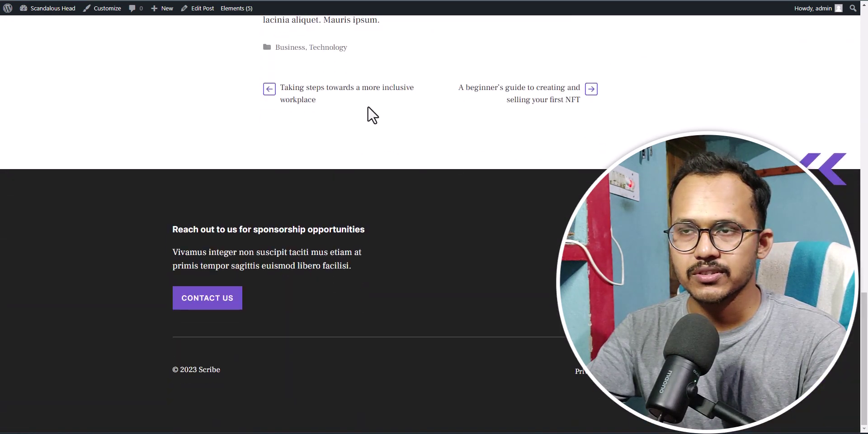
pyautogui.moveTo(866, 346); pyautogui.dragTo(866, 95)
pyautogui.scroll(1, 359, 230)
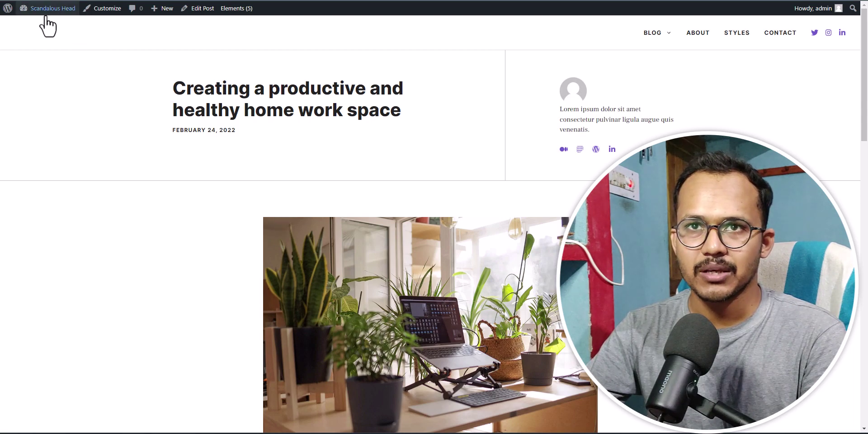
pyautogui.moveTo(45, 18)
pyautogui.click(81, 36)
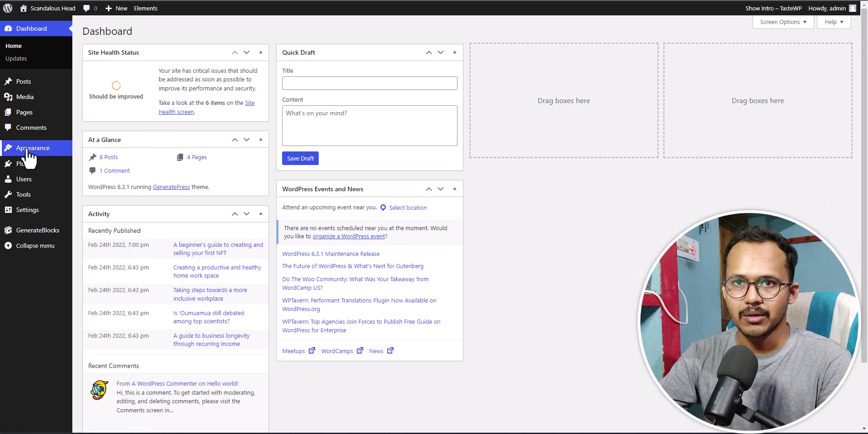
# Open Appearance > GeneratePress and bring its Modules list into view.
pyautogui.moveTo(28, 151)
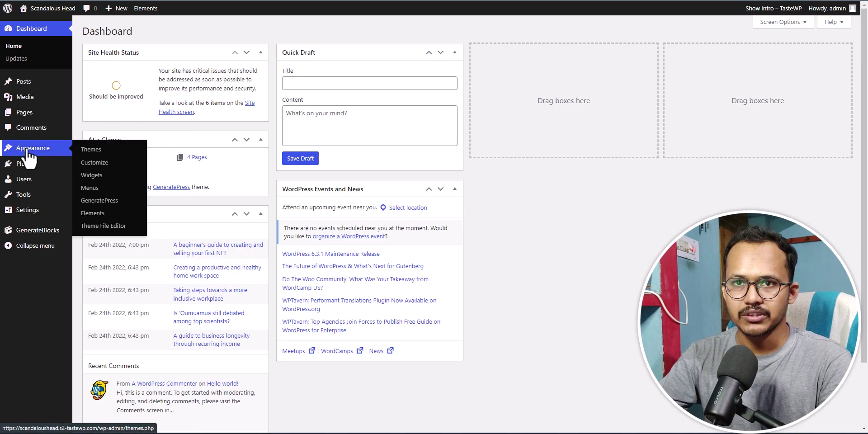
pyautogui.click(97, 201)
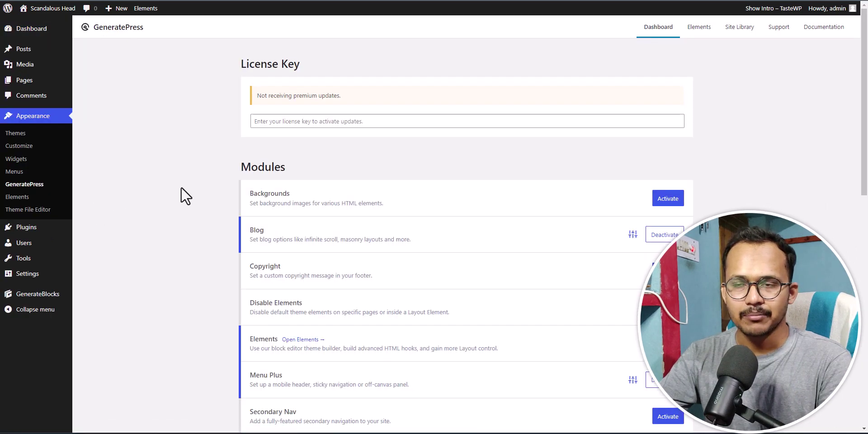
pyautogui.scroll(-3, 205, 204)
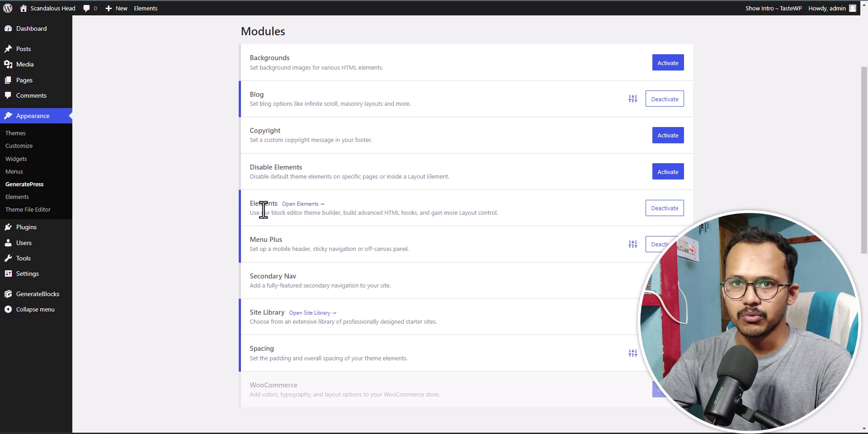
# Search Add New plugins for 'contextual related posts', then install and activate it.
pyautogui.moveTo(50, 231)
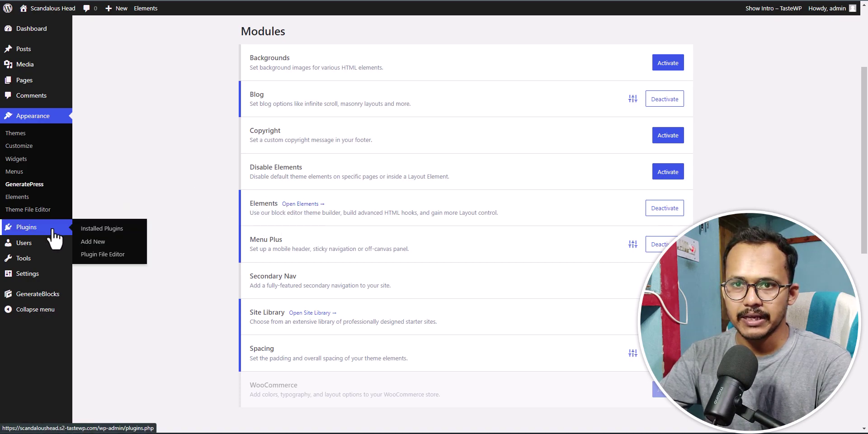
pyautogui.click(92, 242)
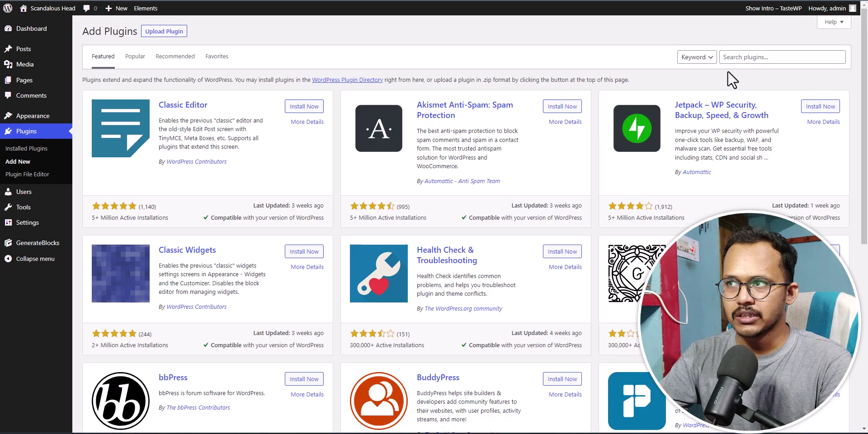
pyautogui.click(743, 57)
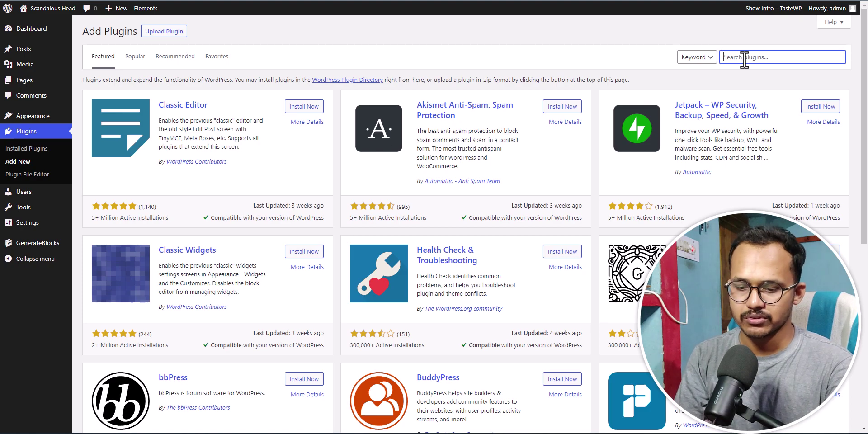
pyautogui.write('contextual related posts')
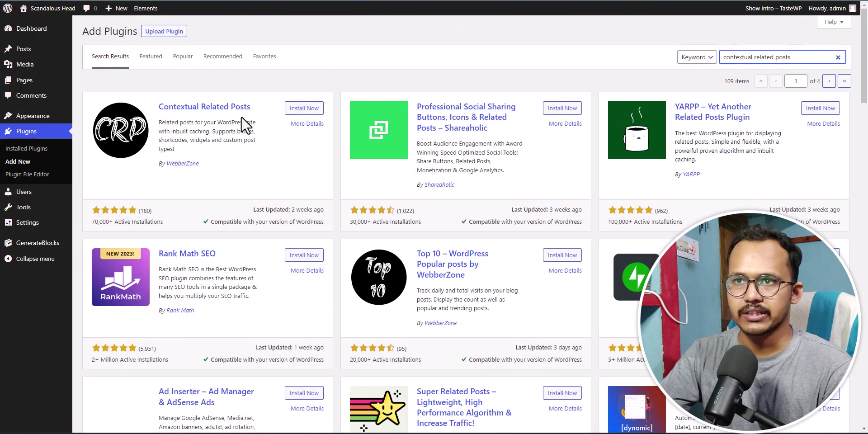
pyautogui.click(303, 109)
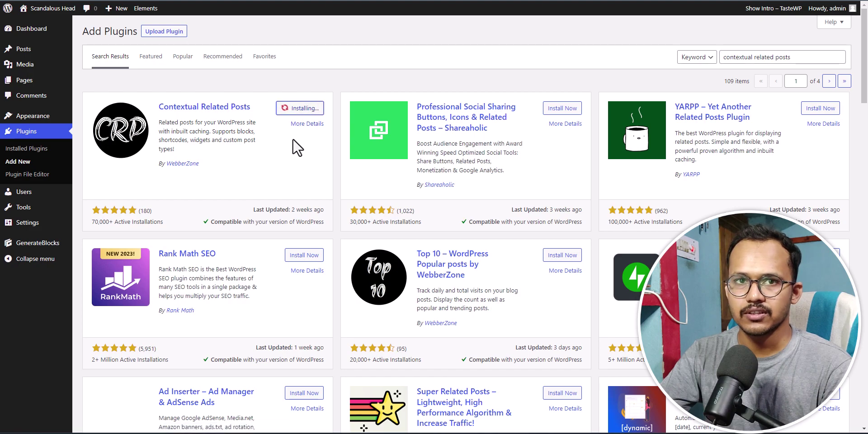
pyautogui.click(310, 109)
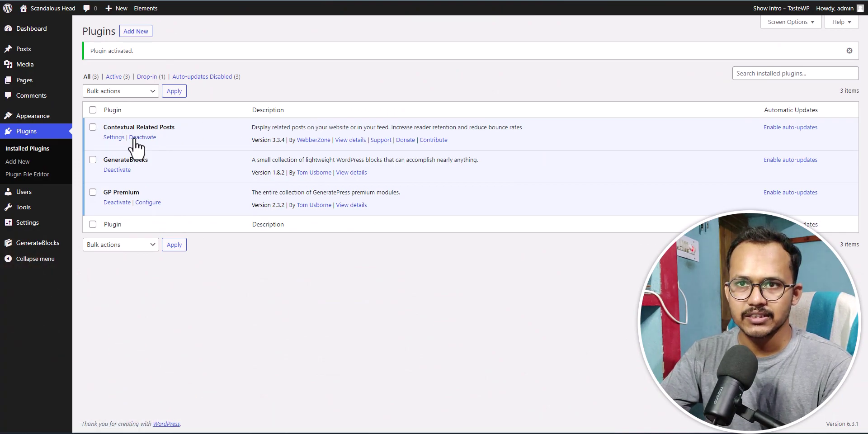
# Set Contextual Related Posts to auto-add related posts to Posts only, with Pages unchecked, and save.
pyautogui.click(114, 137)
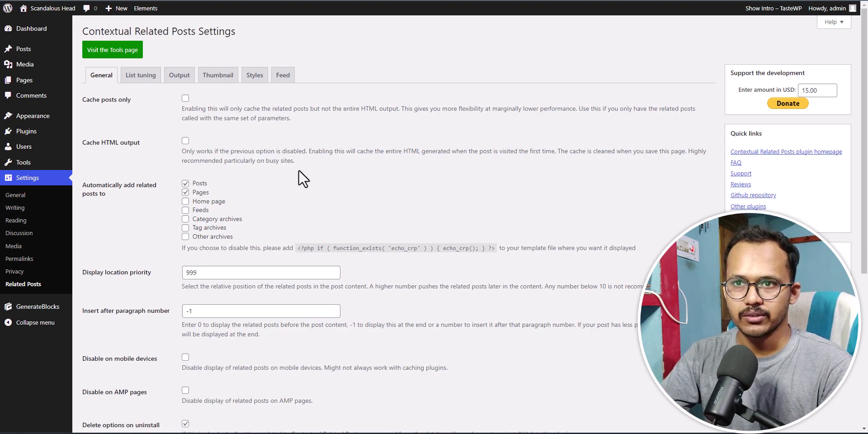
pyautogui.click(185, 184)
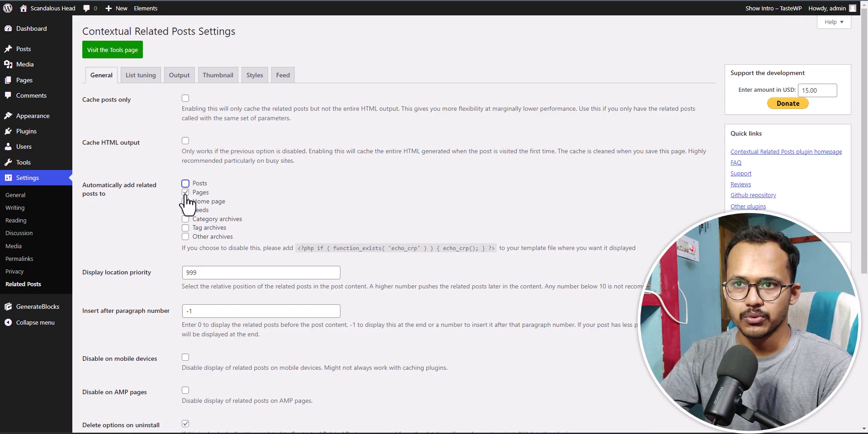
pyautogui.click(185, 192)
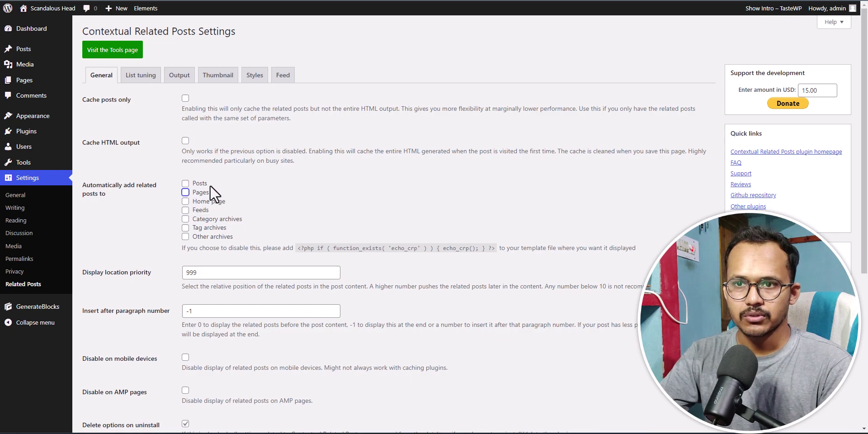
pyautogui.click(185, 183)
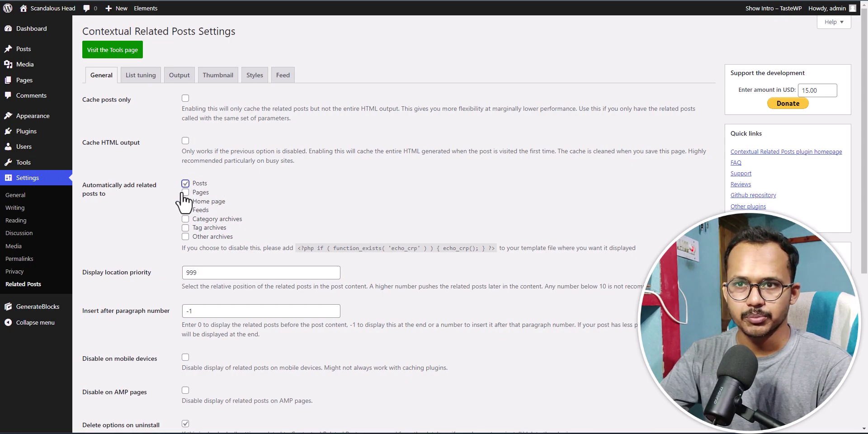
pyautogui.scroll(-3, 342, 240)
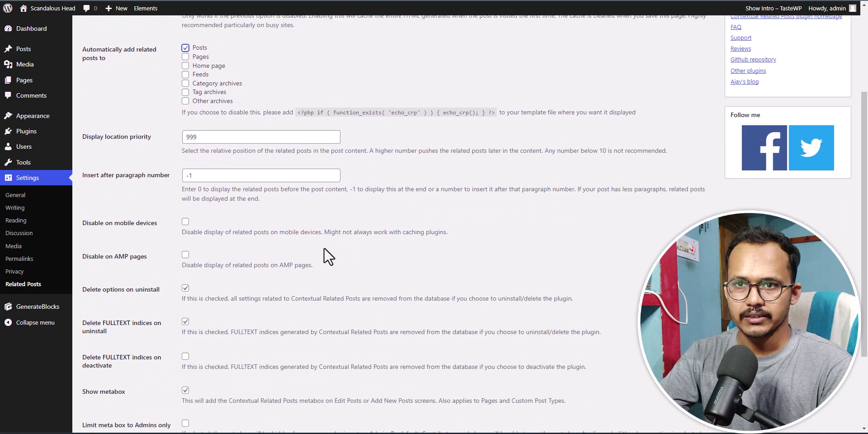
pyautogui.scroll(-3, 169, 238)
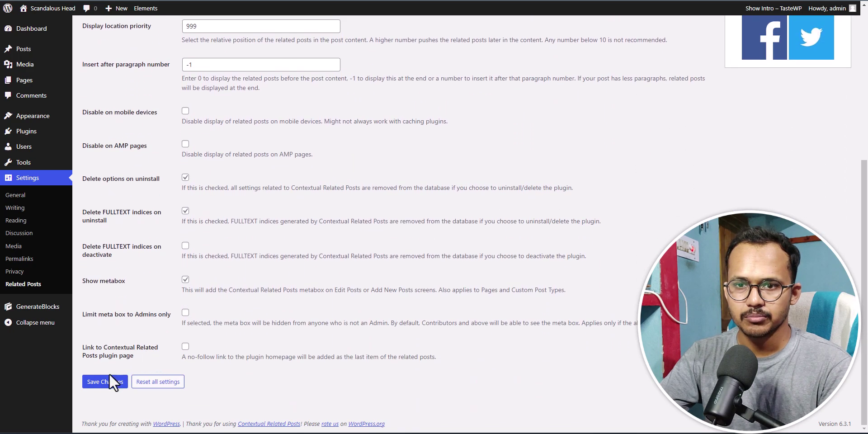
pyautogui.click(109, 382)
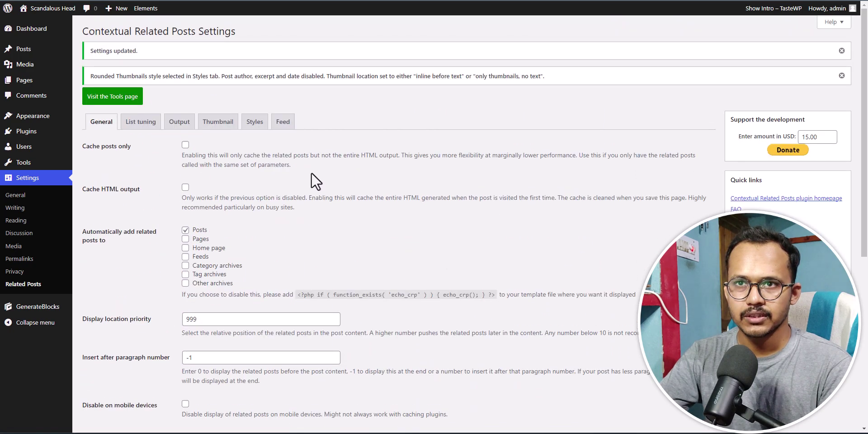
pyautogui.rightClick(39, 26)
pyautogui.click(39, 27)
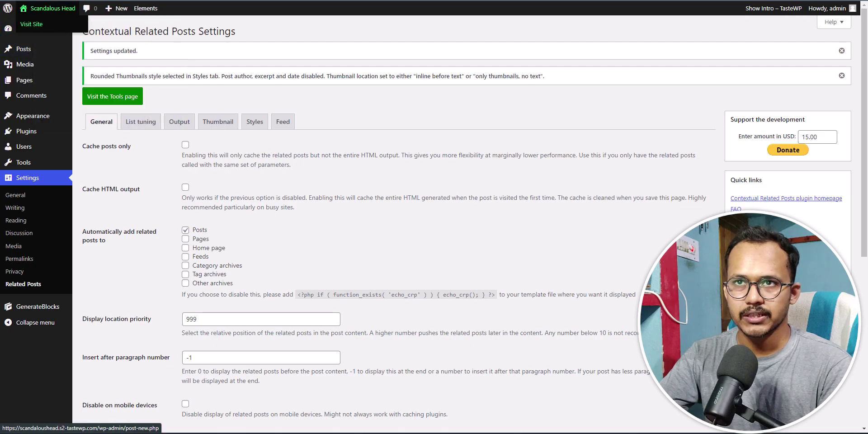
pyautogui.scroll(-8, 410, 229)
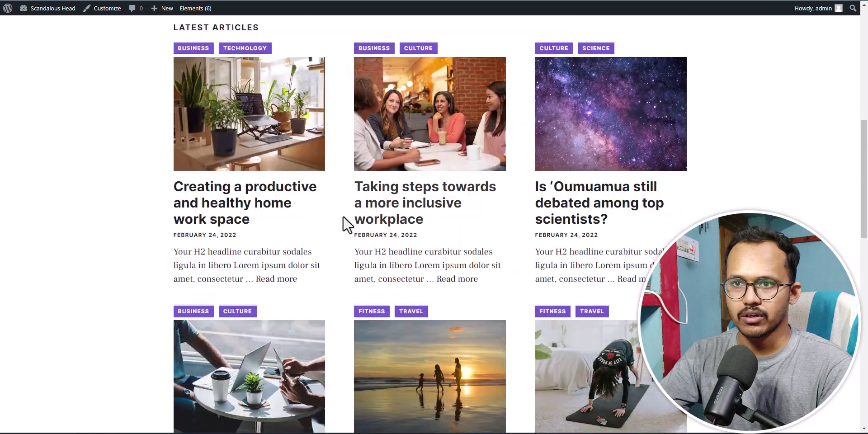
pyautogui.click(228, 202)
pyautogui.scroll(-15, 316, 196)
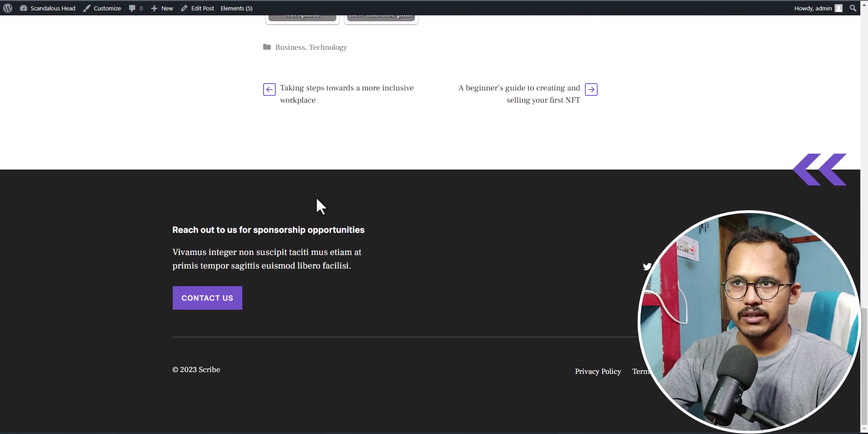
pyautogui.scroll(5, 346, 201)
pyautogui.scroll(2, 427, 227)
pyautogui.scroll(-2, 364, 193)
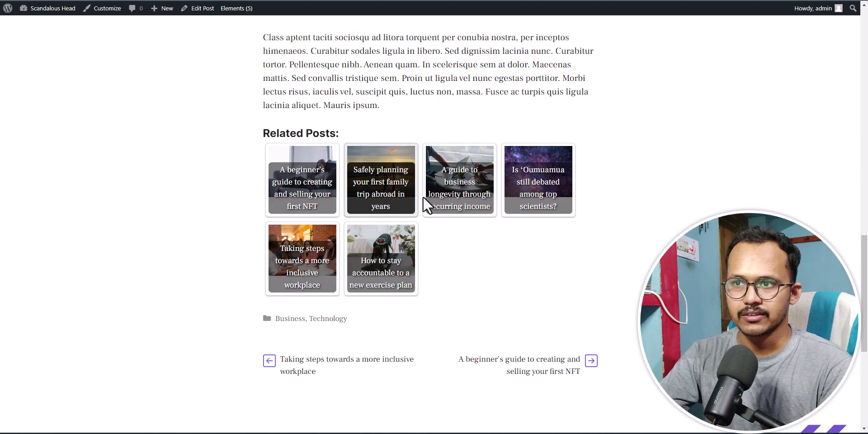
pyautogui.scroll(-2, 424, 217)
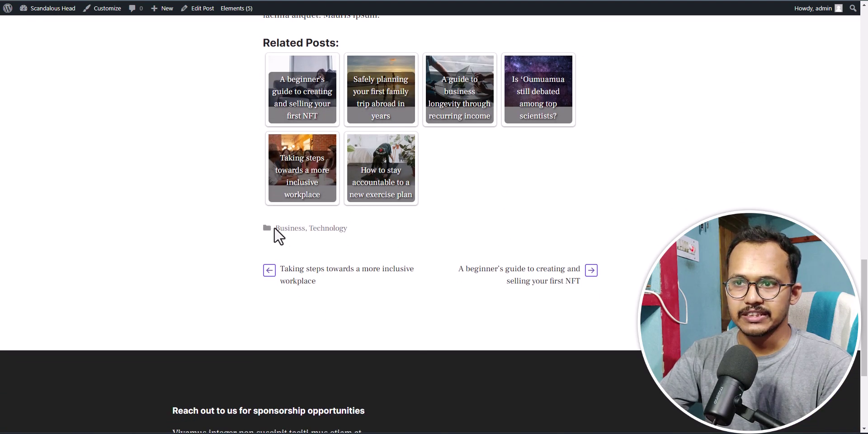
pyautogui.scroll(1, 492, 242)
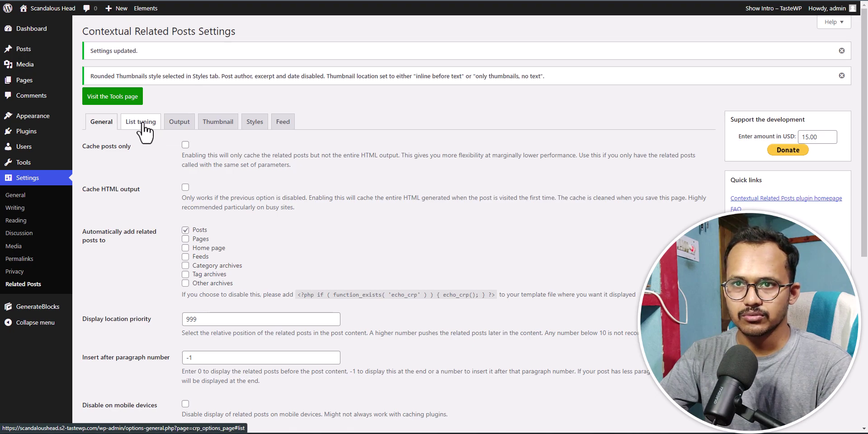
# Under List tuning, exclude pages from the related posts results.
pyautogui.click(144, 131)
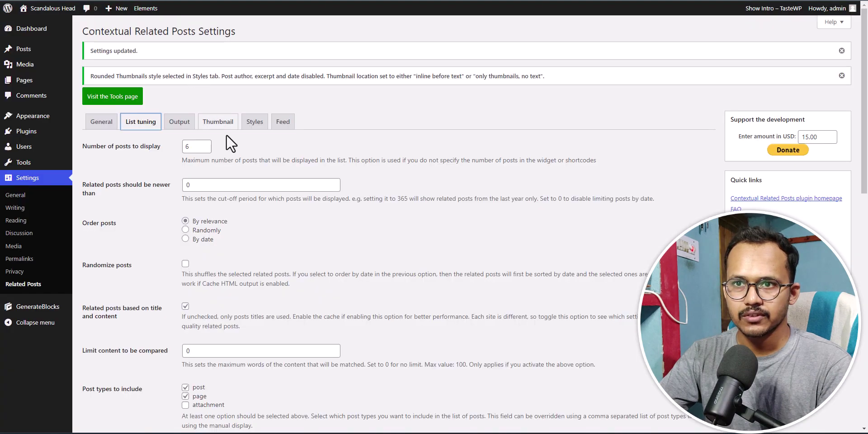
pyautogui.scroll(-1, 171, 239)
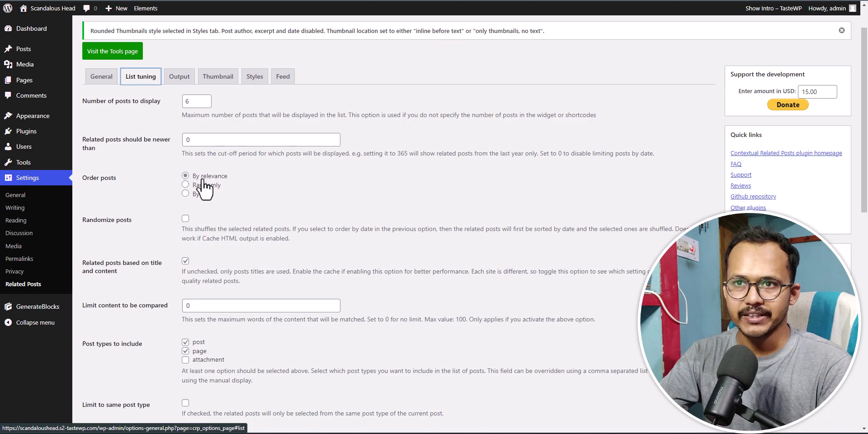
pyautogui.scroll(-2, 257, 212)
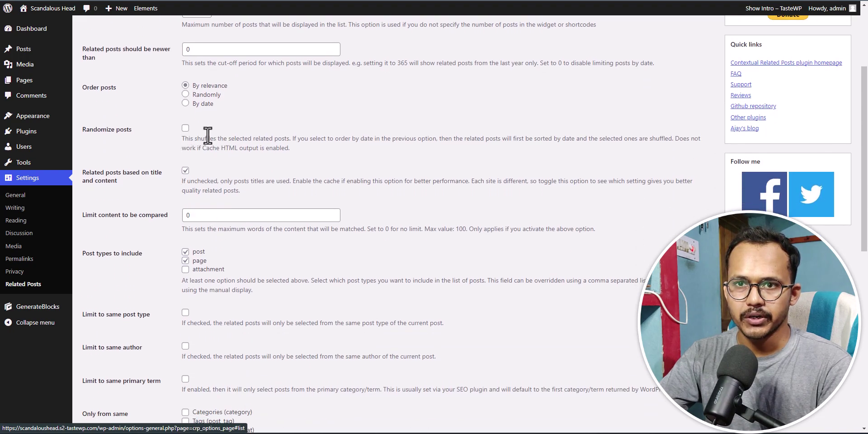
pyautogui.scroll(-2, 201, 276)
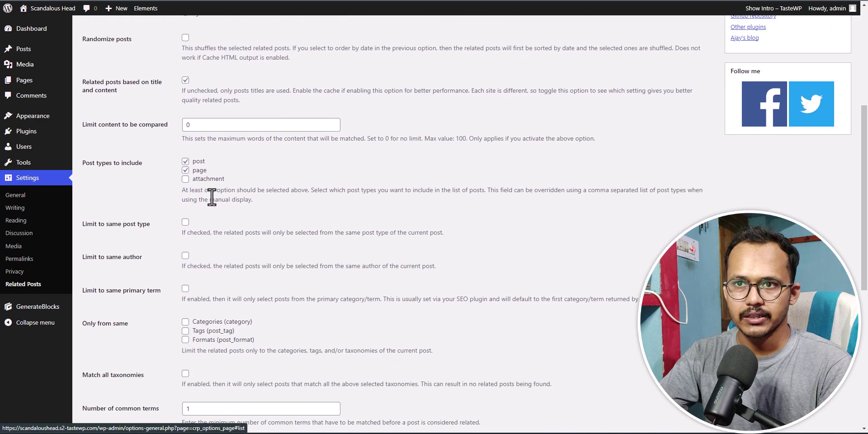
pyautogui.click(190, 170)
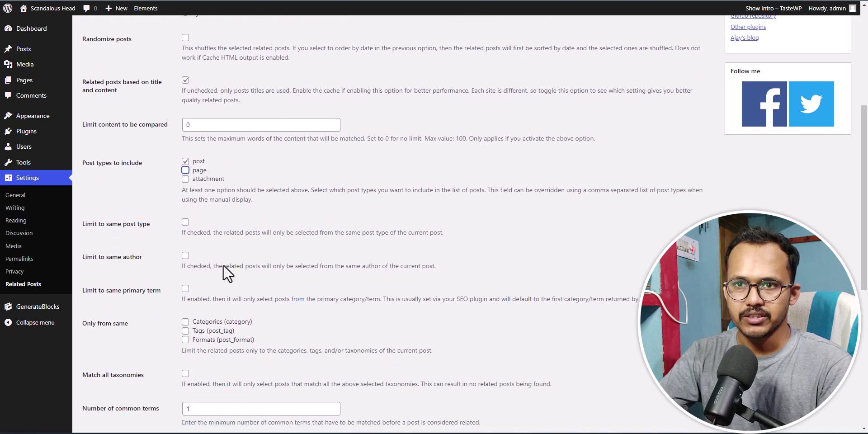
# Tick 'Limit to same post type' and save the settings.
pyautogui.scroll(-2, 331, 260)
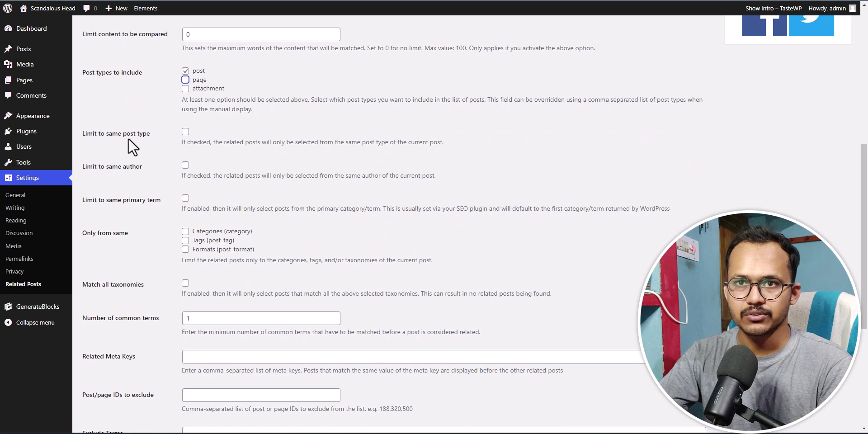
pyautogui.click(186, 132)
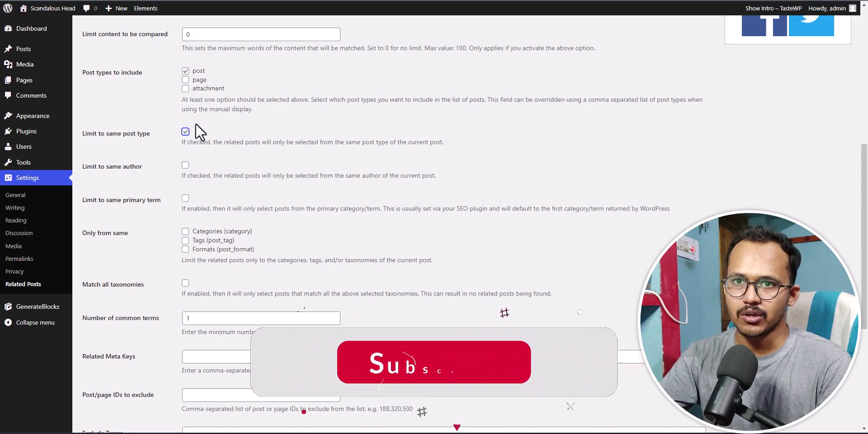
pyautogui.scroll(-1, 257, 149)
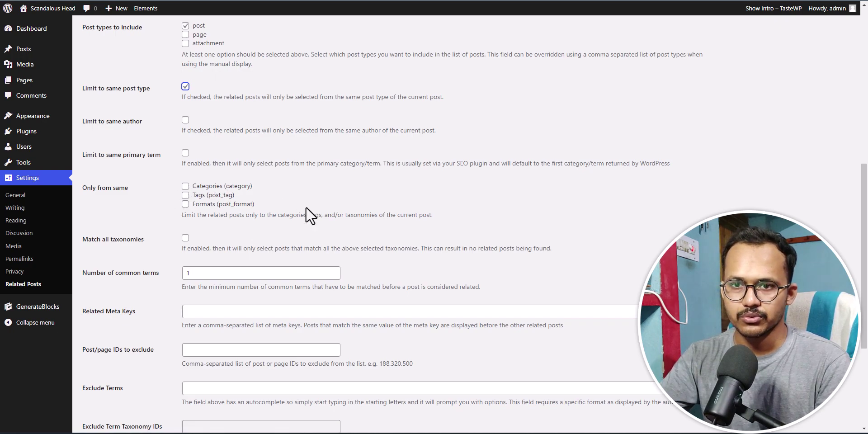
pyautogui.scroll(-2, 381, 221)
pyautogui.scroll(-2, 381, 220)
pyautogui.click(105, 382)
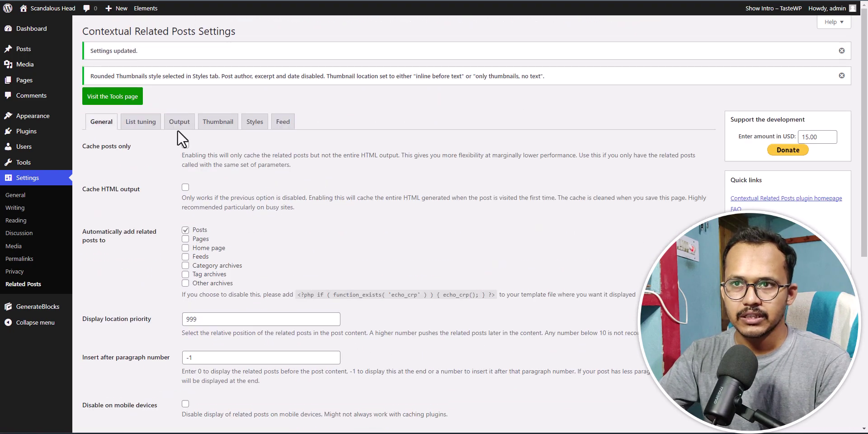
# Select the Grid style for related posts and save the settings.
pyautogui.click(211, 124)
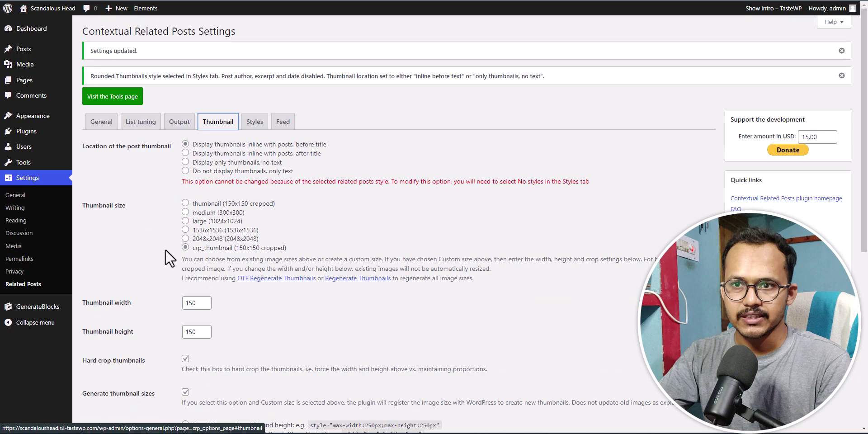
pyautogui.click(253, 126)
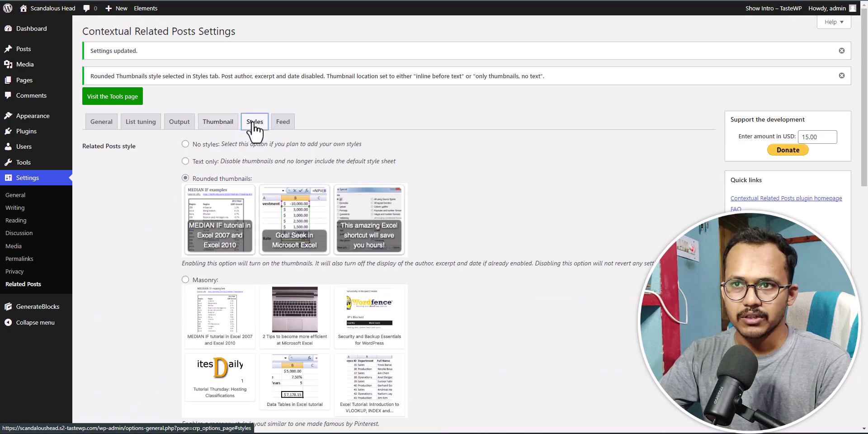
pyautogui.scroll(-1, 437, 239)
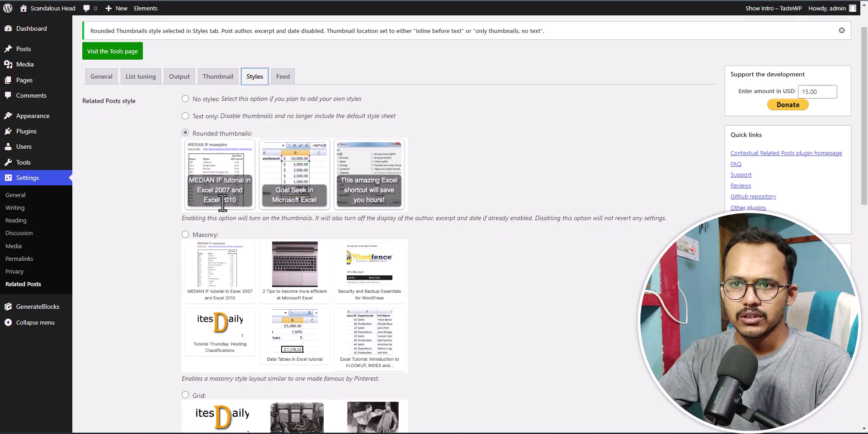
pyautogui.scroll(-5, 457, 258)
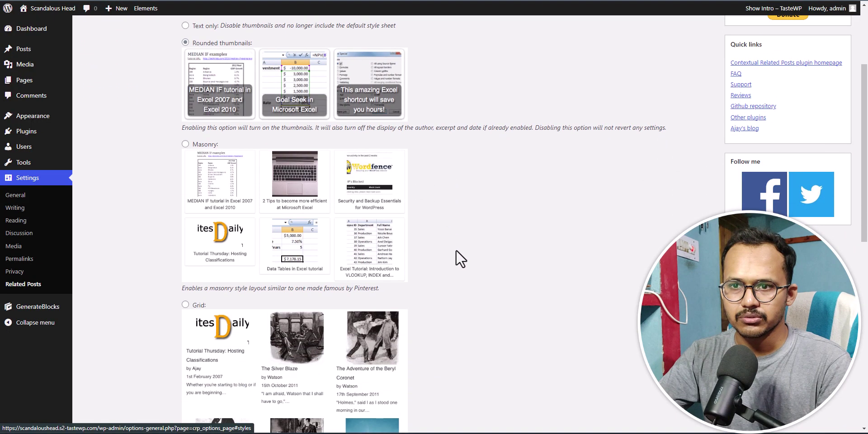
pyautogui.click(186, 169)
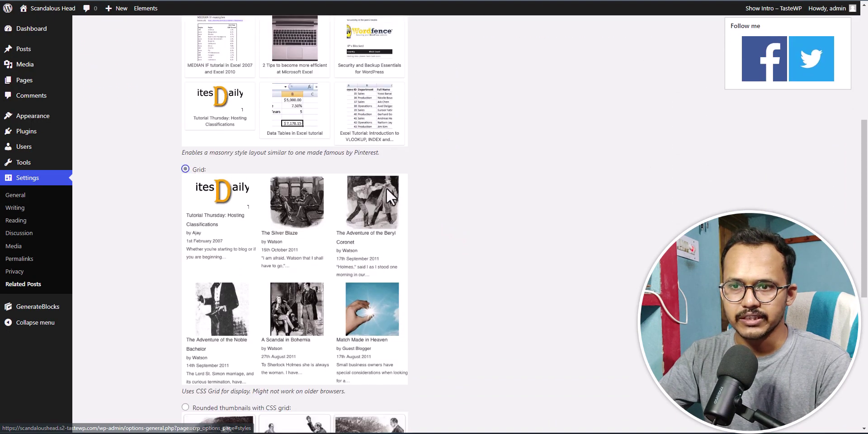
pyautogui.scroll(-2, 485, 221)
pyautogui.scroll(-2, 487, 217)
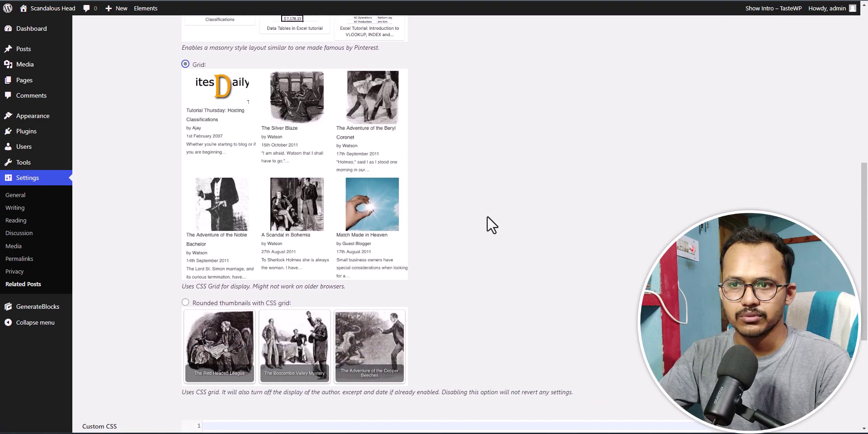
pyautogui.scroll(-3, 440, 134)
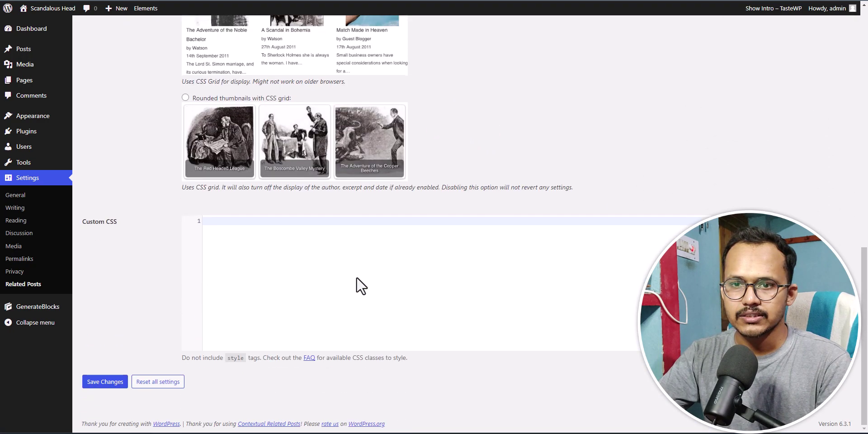
pyautogui.click(90, 382)
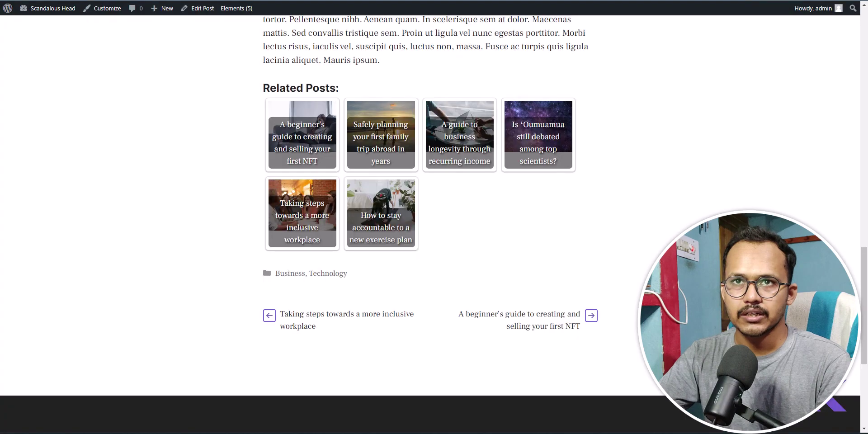
# Reload the post, then switch the style to 'Rounded thumbnails with CSS grid' and save.
pyautogui.press('F5')
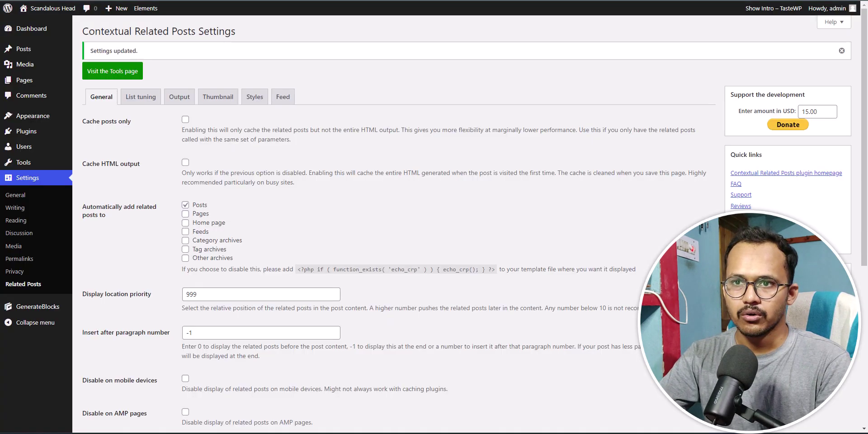
pyautogui.click(254, 102)
pyautogui.scroll(-12, 340, 296)
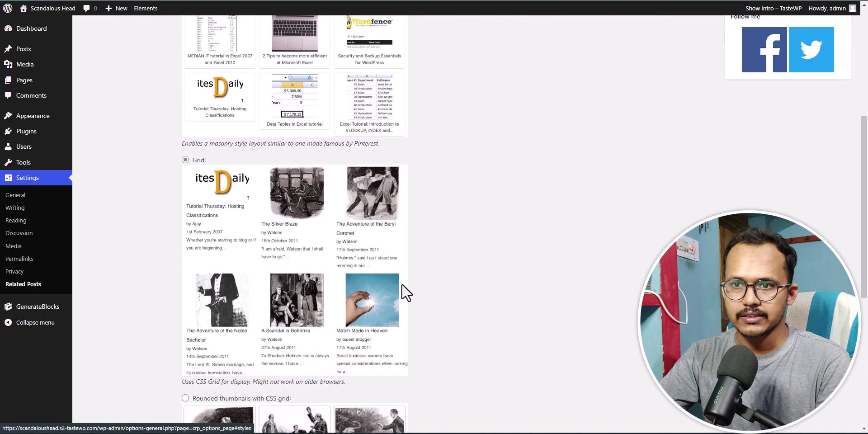
pyautogui.click(194, 203)
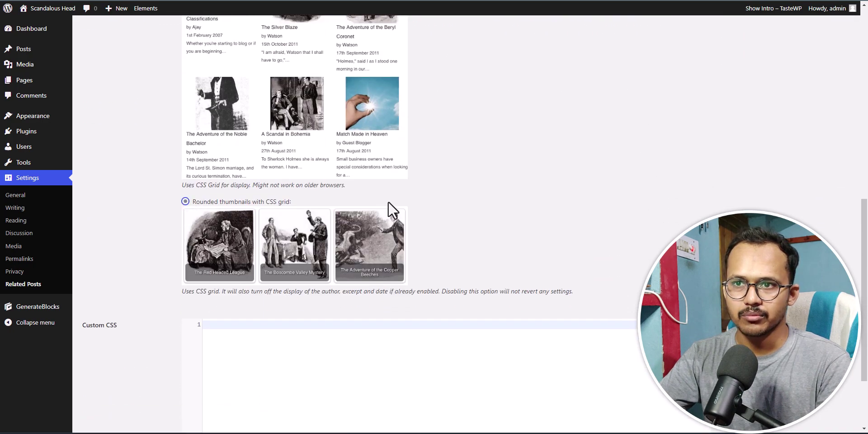
pyautogui.scroll(-3, 202, 362)
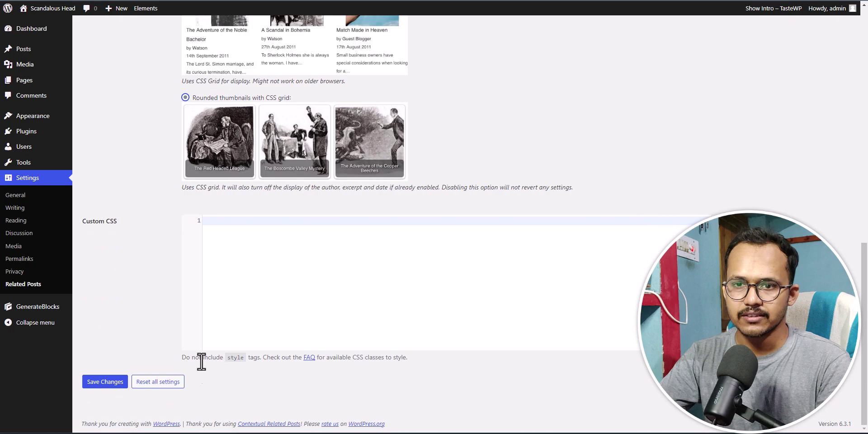
pyautogui.click(95, 386)
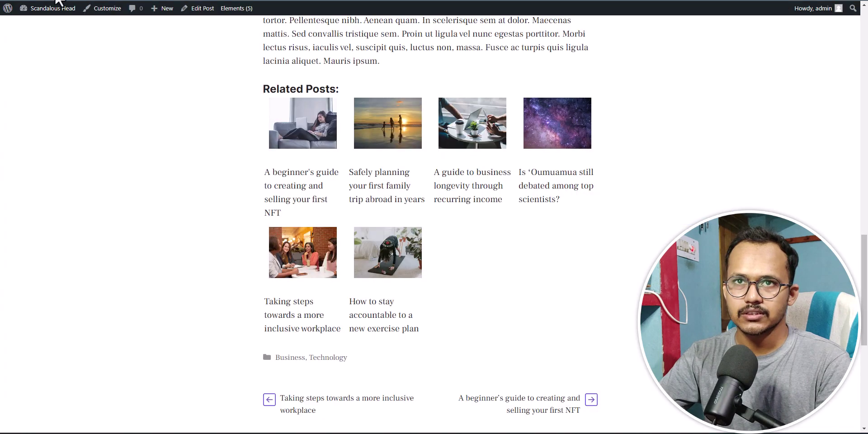
pyautogui.click(60, 6)
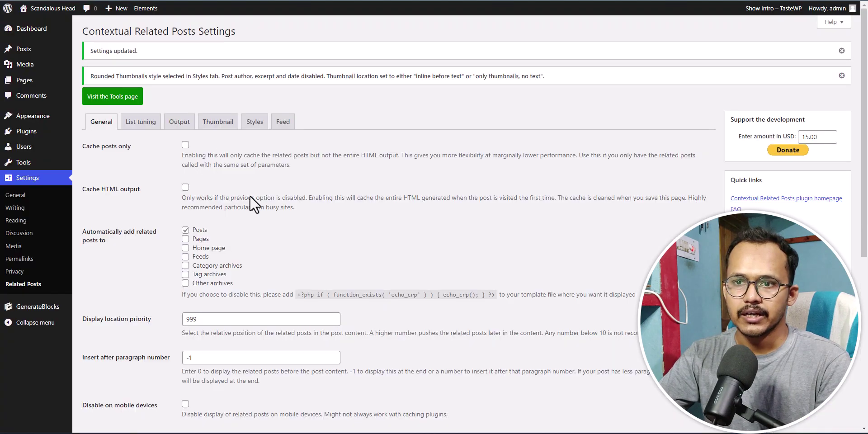
# Save the Styles settings again and reload the post to preview the three-column card grid.
pyautogui.click(254, 126)
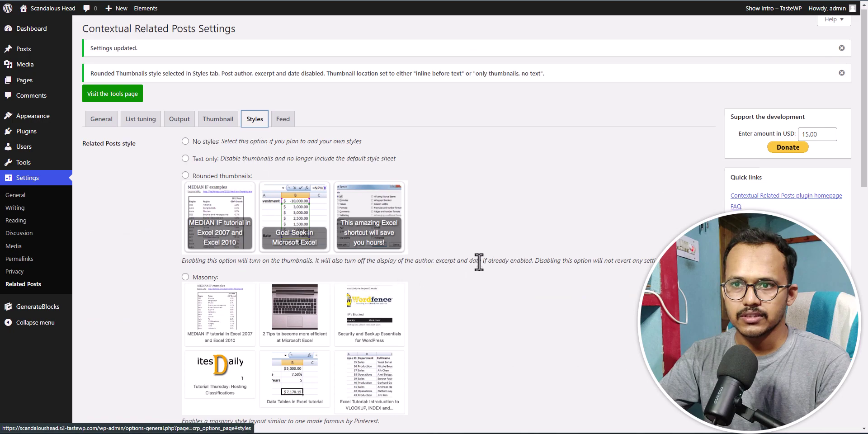
pyautogui.scroll(-1, 480, 260)
pyautogui.scroll(-4, 485, 239)
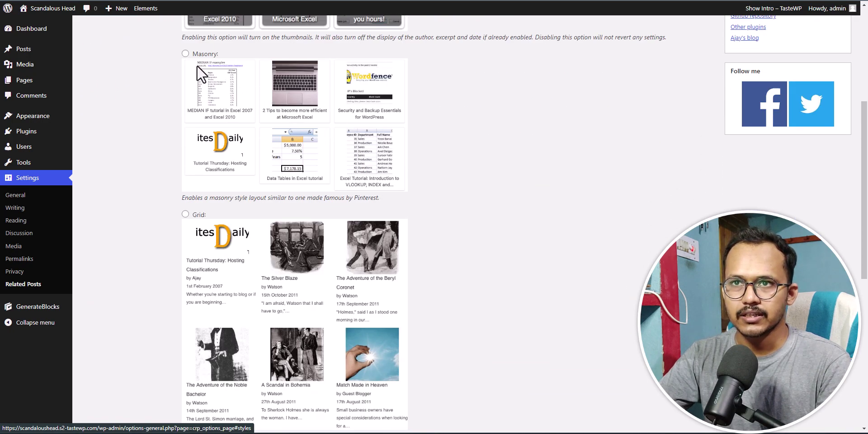
pyautogui.scroll(-6, 329, 282)
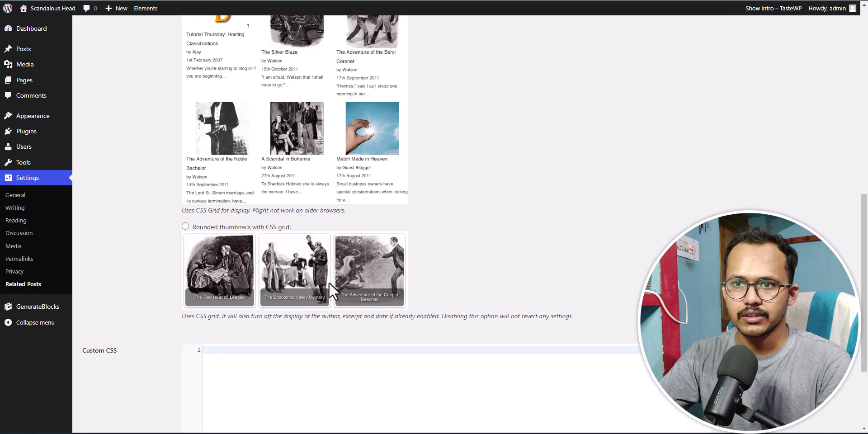
pyautogui.scroll(-1, 167, 345)
pyautogui.click(104, 383)
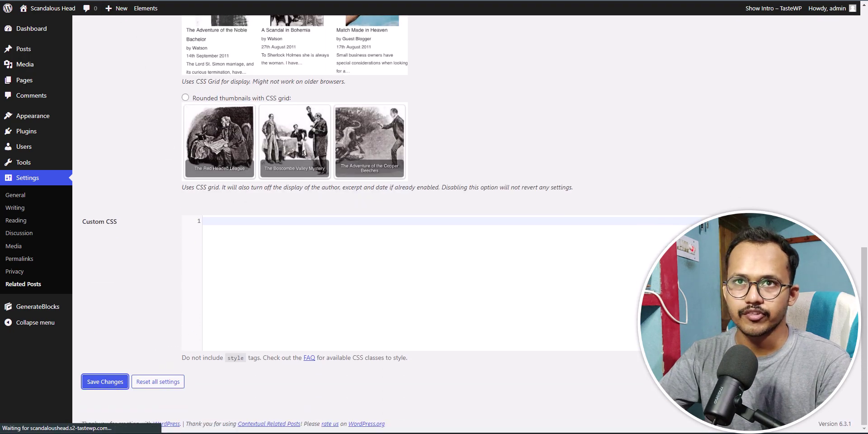
pyautogui.hotkey('ctrl', 'Tab')
pyautogui.press('F5')
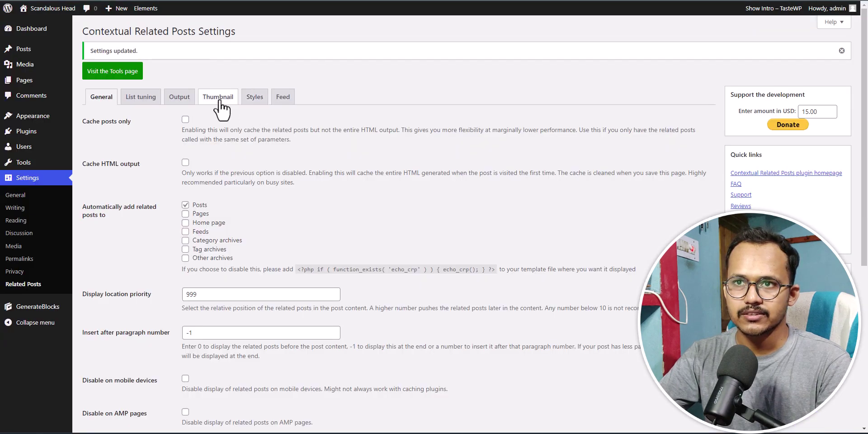
# Show the Thumbnail settings, currently crp_thumbnail at 150x150 cropped.
pyautogui.click(218, 101)
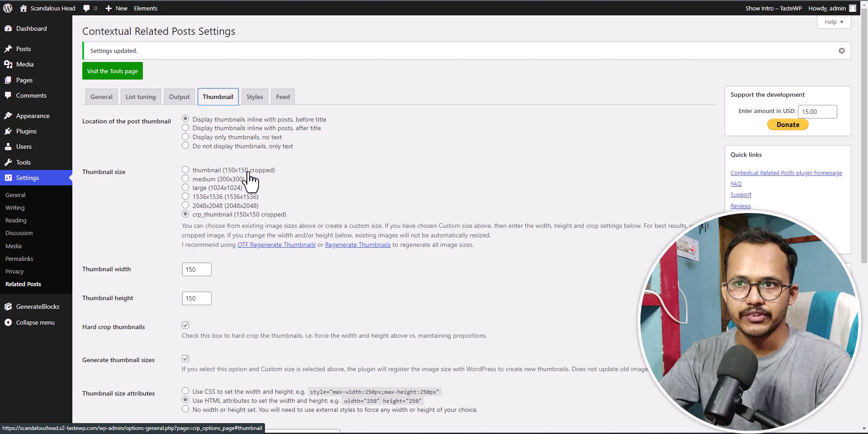
# Set the thumbnail size to large (1024x1024), save, and refresh the live post.
pyautogui.click(185, 188)
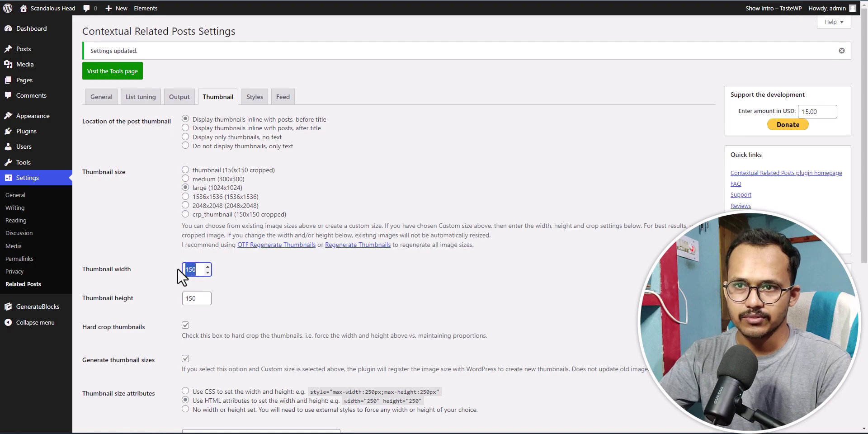
pyautogui.click(239, 289)
pyautogui.scroll(-5, 217, 319)
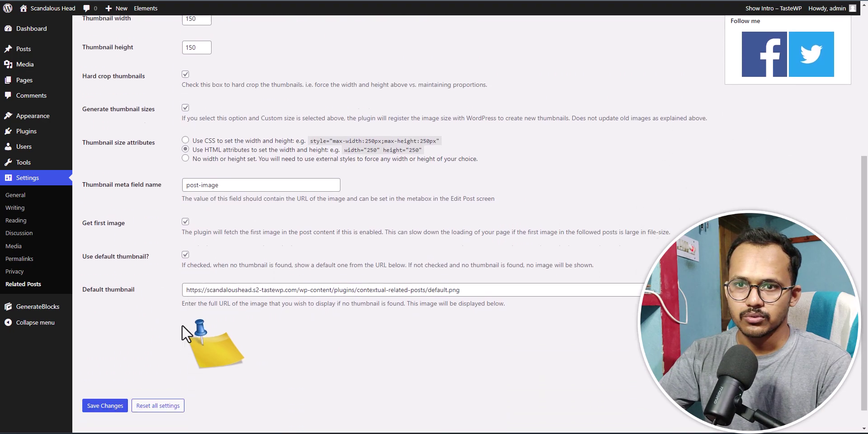
pyautogui.click(105, 382)
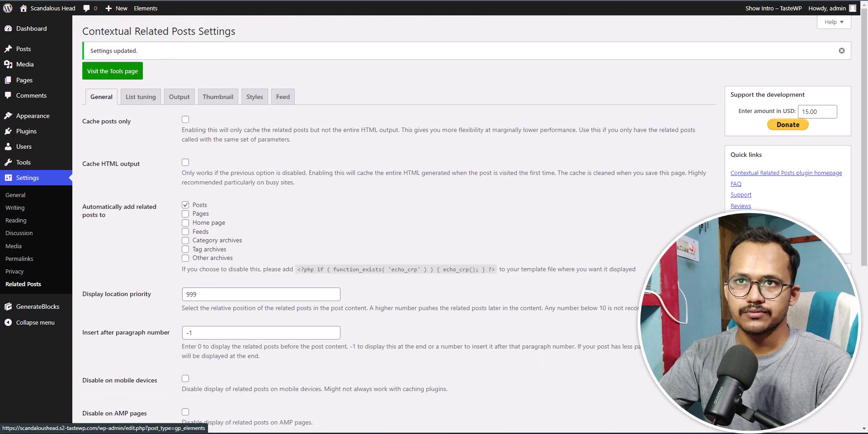
pyautogui.hotkey('ctrl', 'Tab')
pyautogui.press('F5')
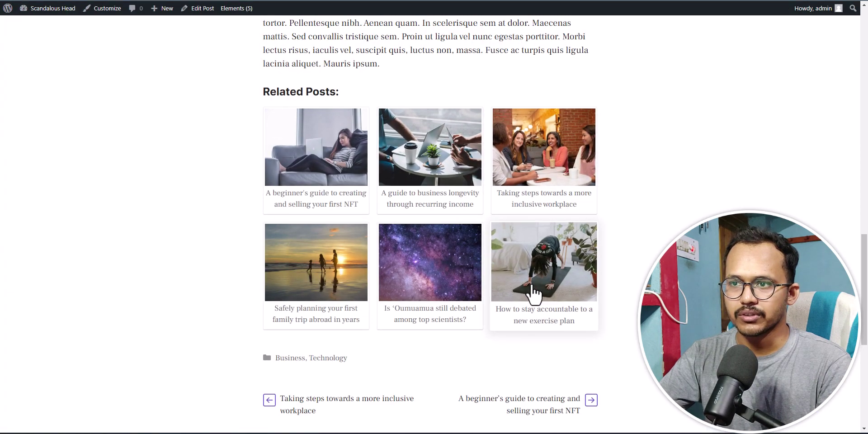
# Scroll the post to check the larger related-post thumbnails in the grid.
pyautogui.scroll(-1, 617, 199)
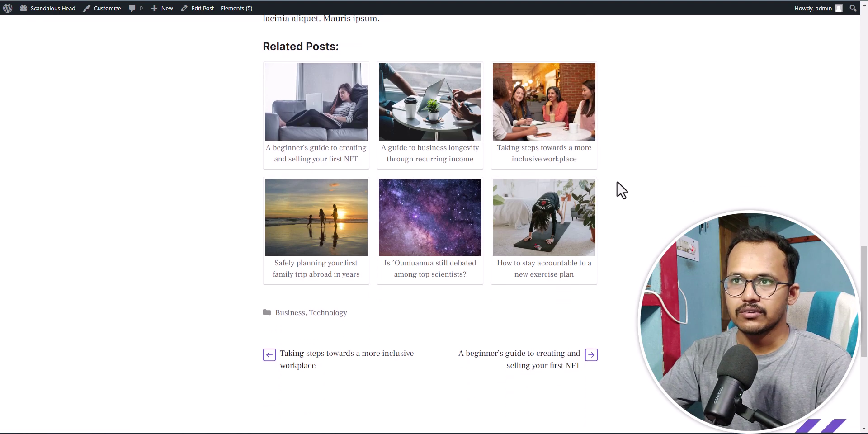
pyautogui.scroll(1, 633, 162)
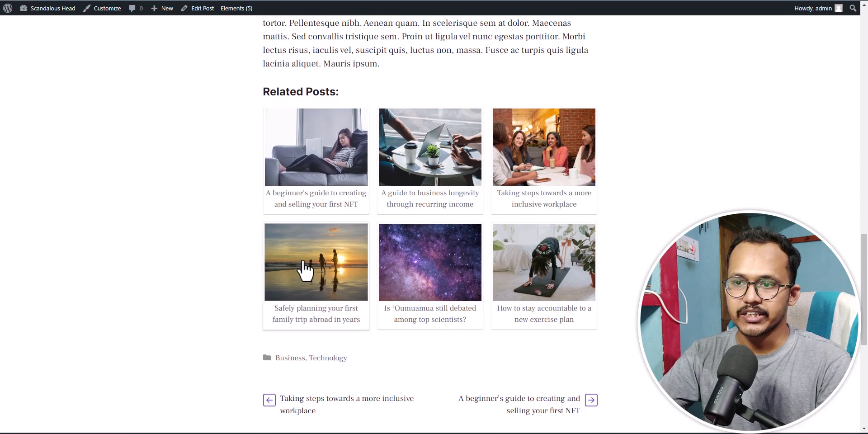
pyautogui.scroll(-3, 323, 283)
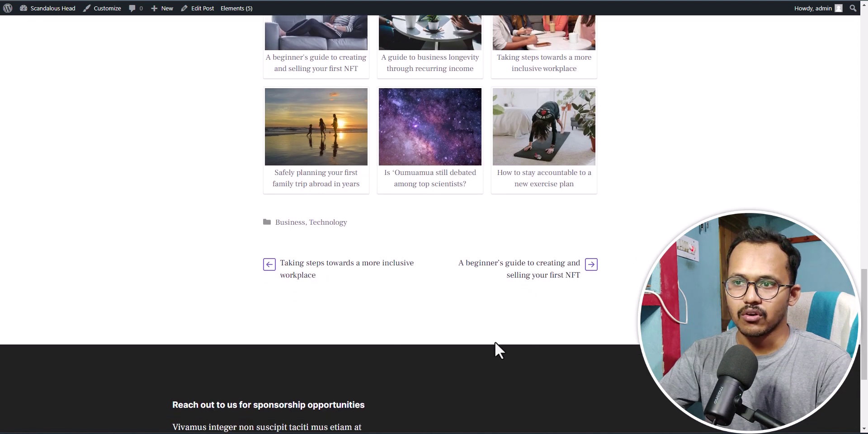
pyautogui.scroll(3, 587, 253)
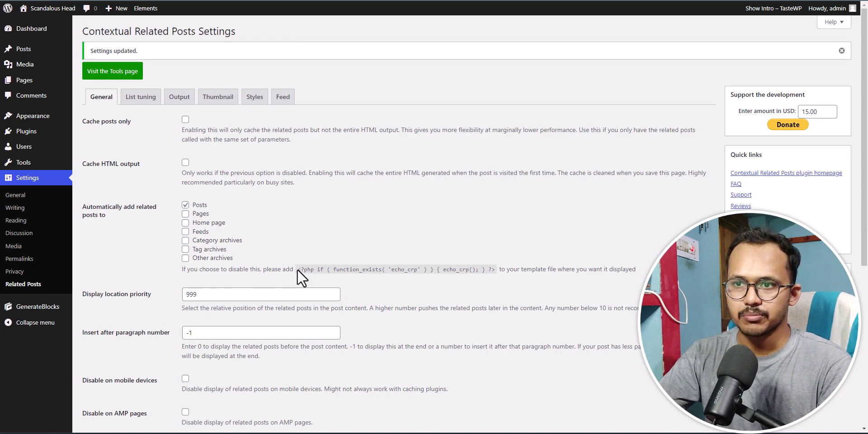
# Copy the echo_crp PHP snippet and save the settings with automatic insertion off for Posts.
pyautogui.moveTo(297, 269); pyautogui.dragTo(493, 271)
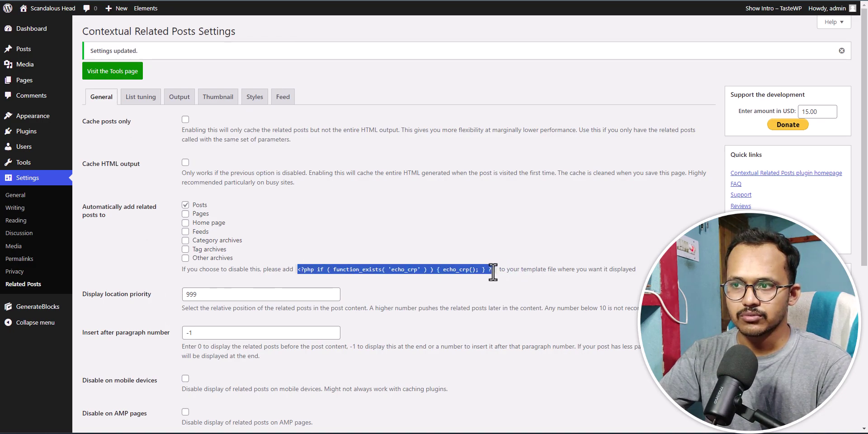
pyautogui.rightClick(453, 268)
pyautogui.click(468, 276)
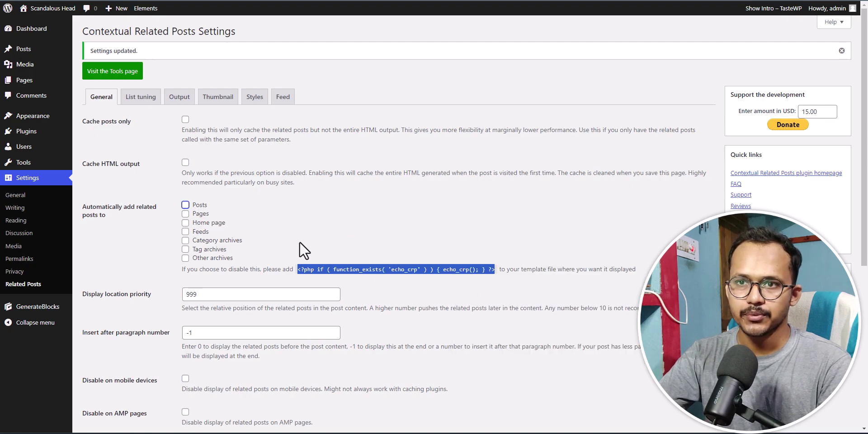
pyautogui.scroll(-6, 299, 242)
pyautogui.press('Return')
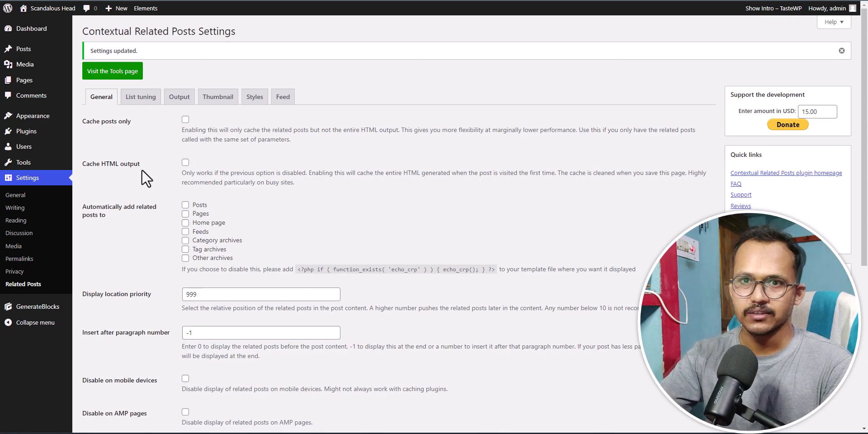
# Create a new Hook-type element from the GeneratePress Elements list.
pyautogui.moveTo(38, 120)
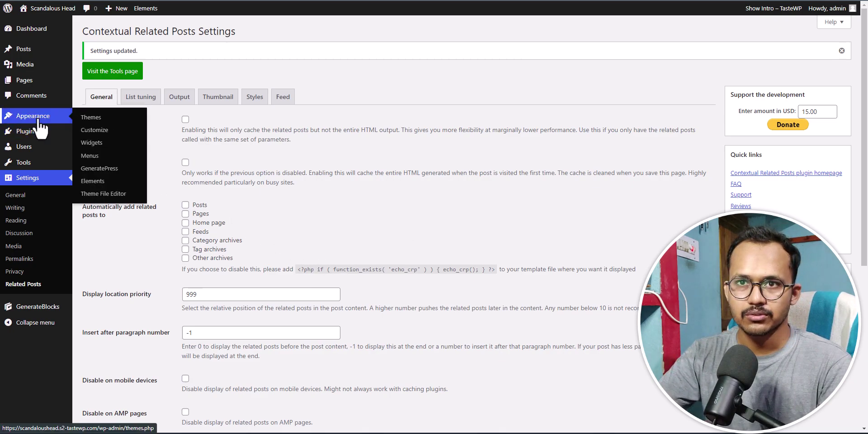
pyautogui.click(92, 180)
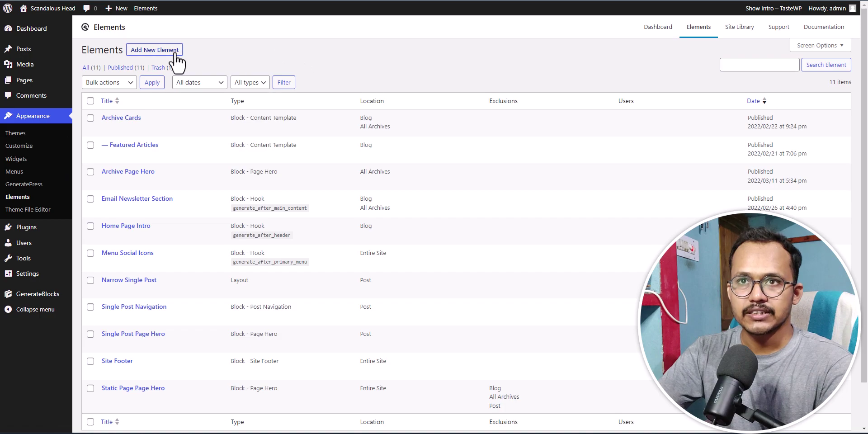
pyautogui.click(153, 54)
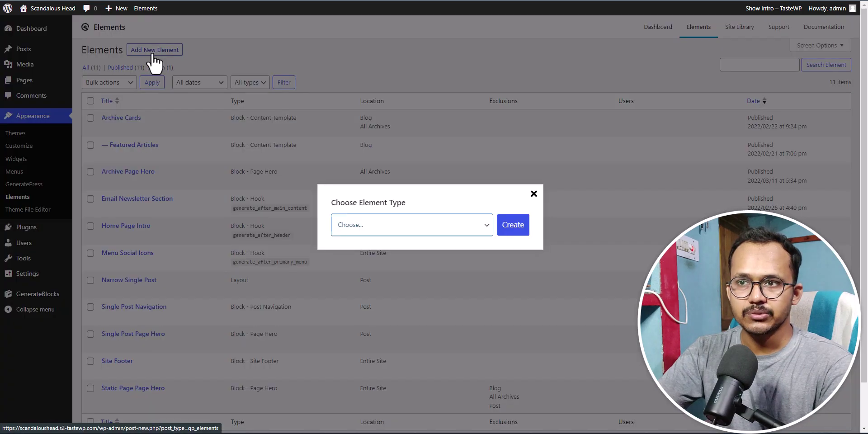
pyautogui.click(364, 233)
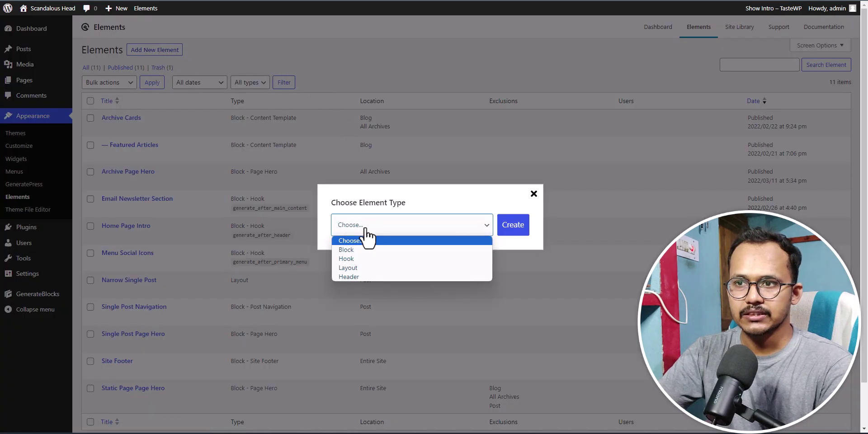
pyautogui.click(361, 258)
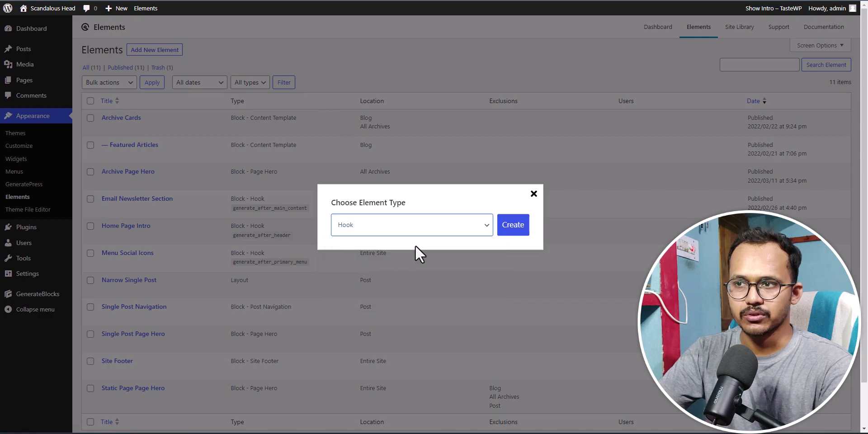
pyautogui.click(513, 226)
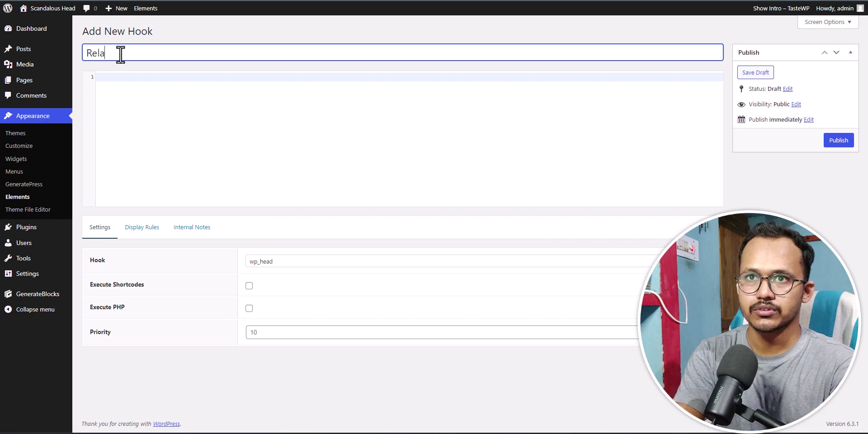
# Title the hook 'Related Posts' and paste the echo_crp PHP snippet as its code.
pyautogui.write('Related Posts')
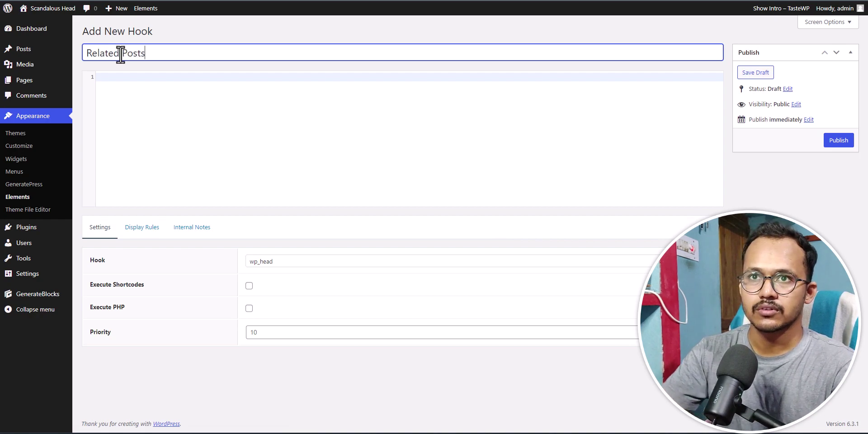
pyautogui.click(117, 80)
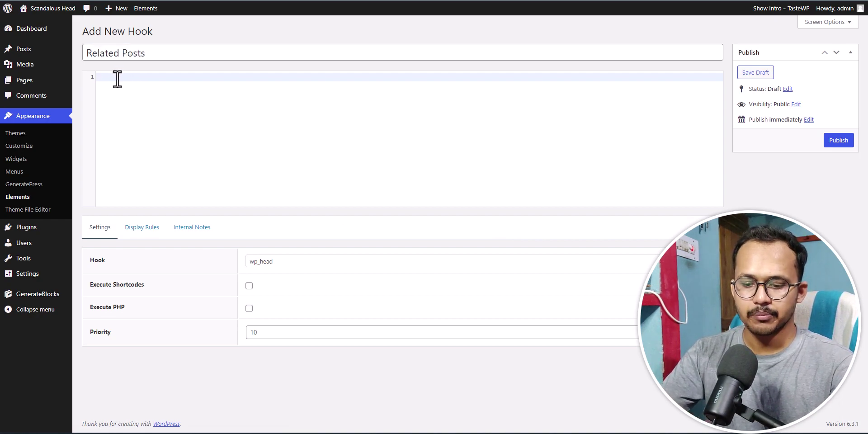
pyautogui.hotkey('ctrl', 'v')
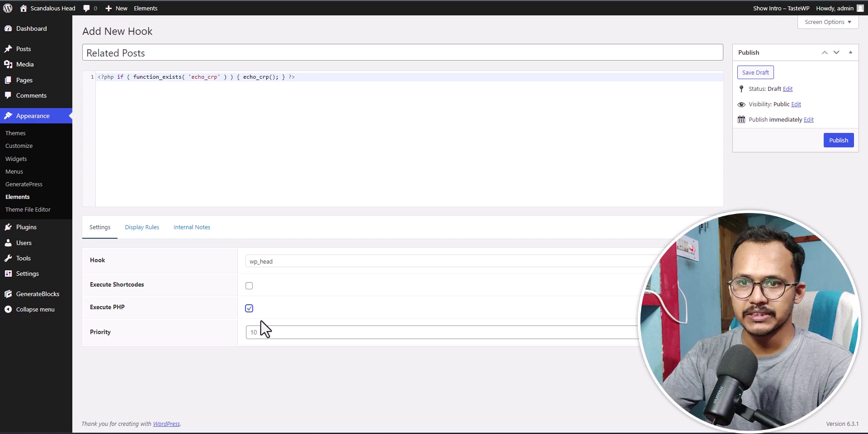
# Set the hook priority to 21 and attach it to generate_after_content.
pyautogui.click(270, 334)
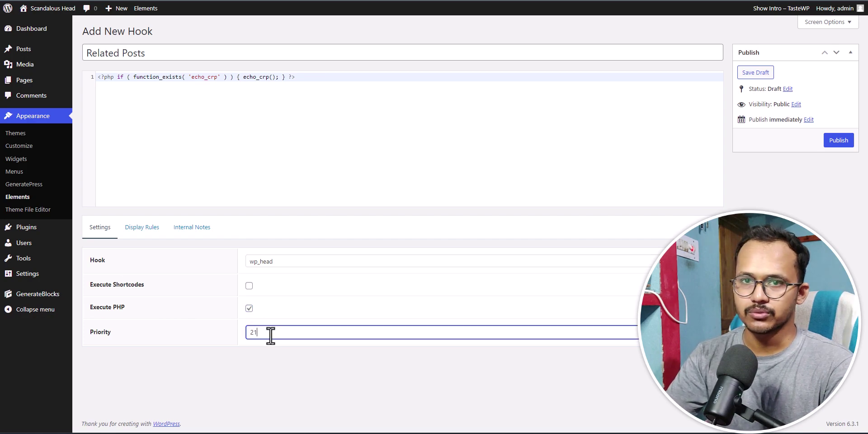
pyautogui.write('21')
pyautogui.click(304, 262)
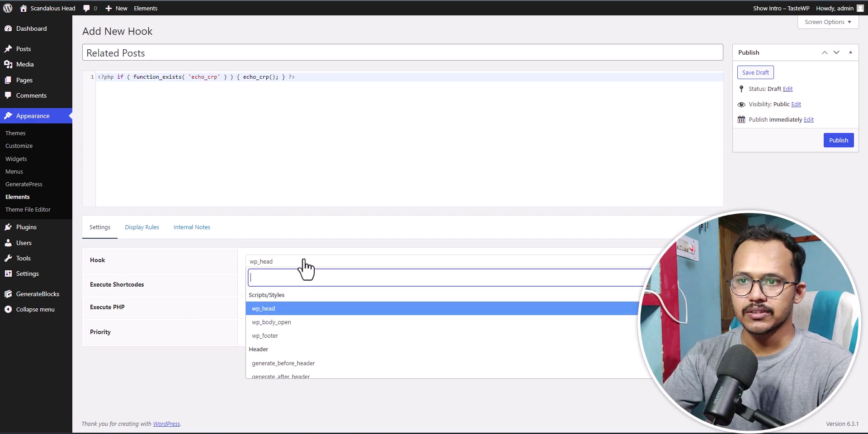
pyautogui.scroll(-8, 316, 334)
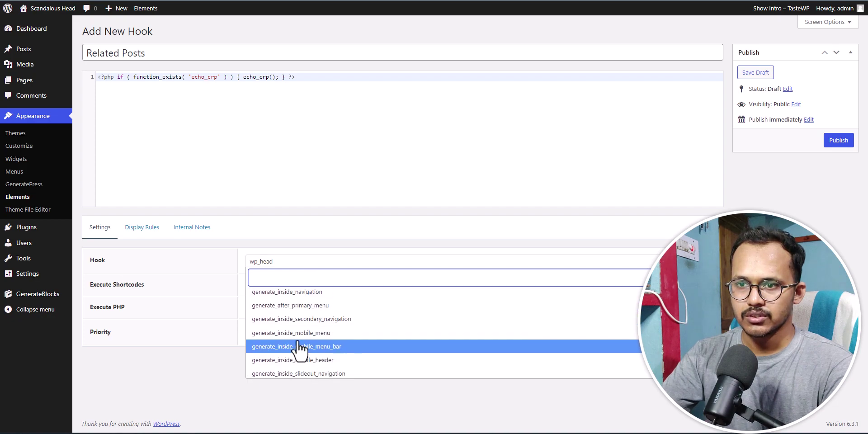
pyautogui.scroll(-6, 307, 339)
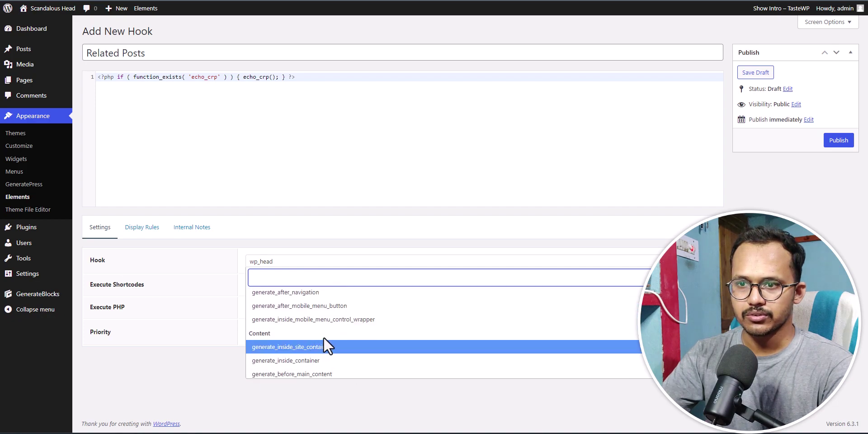
pyautogui.scroll(-1, 330, 354)
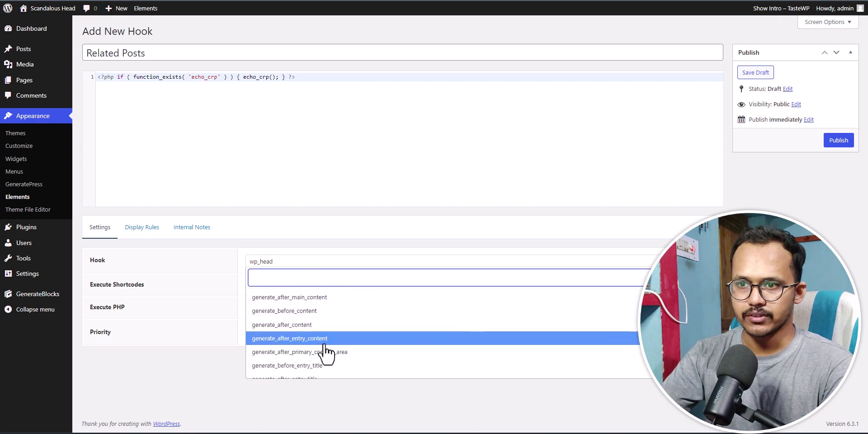
pyautogui.click(292, 325)
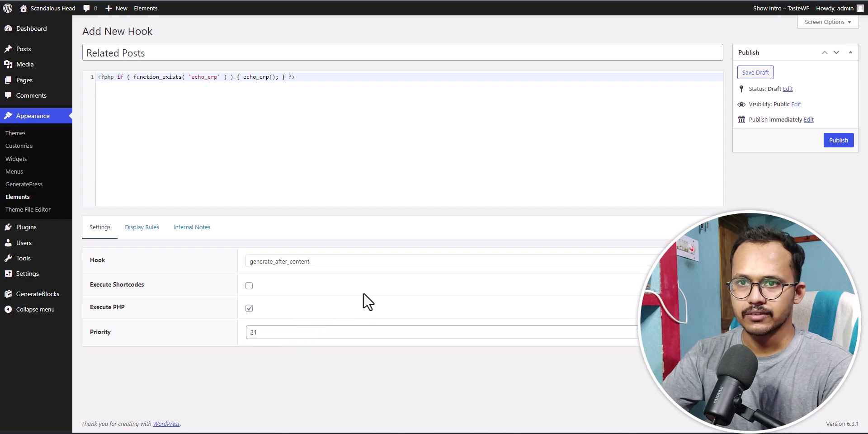
pyautogui.click(140, 230)
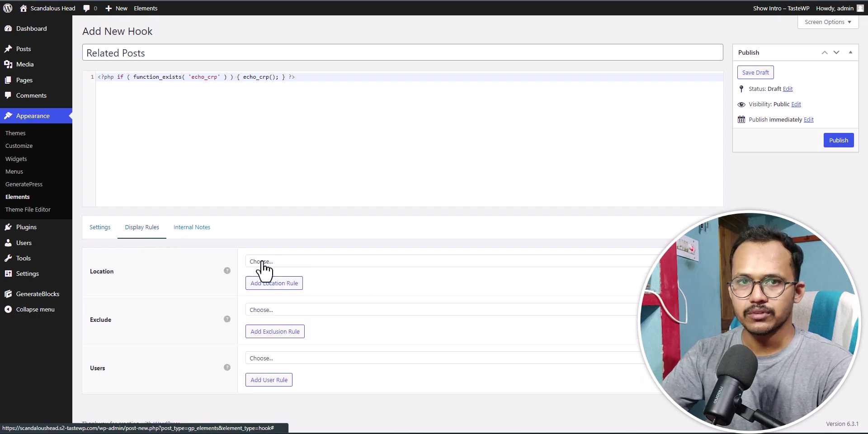
# Set the display location to Post / All Posts and publish the Related Posts hook.
pyautogui.click(309, 262)
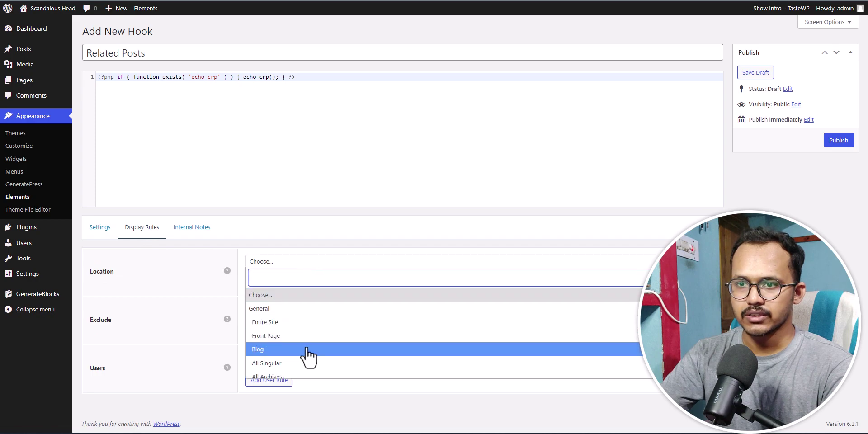
pyautogui.scroll(-5, 305, 355)
pyautogui.scroll(-2, 299, 350)
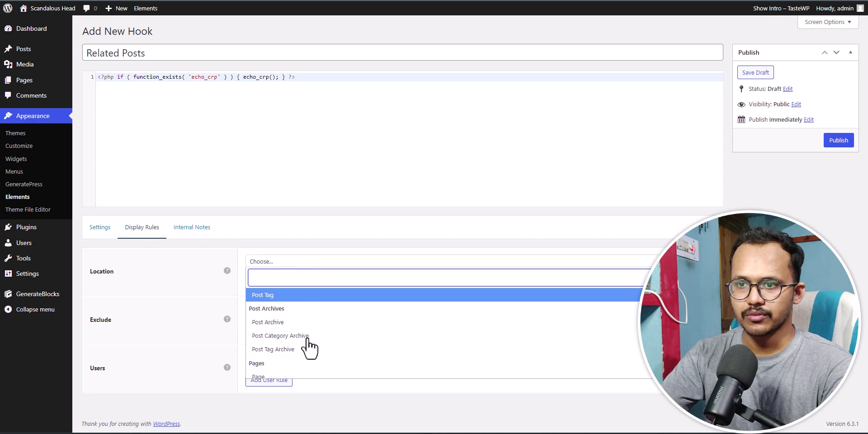
pyautogui.scroll(3, 287, 354)
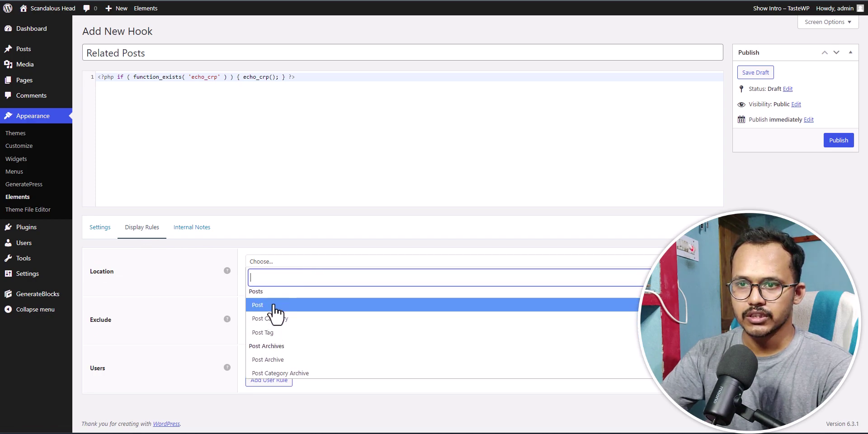
pyautogui.click(277, 314)
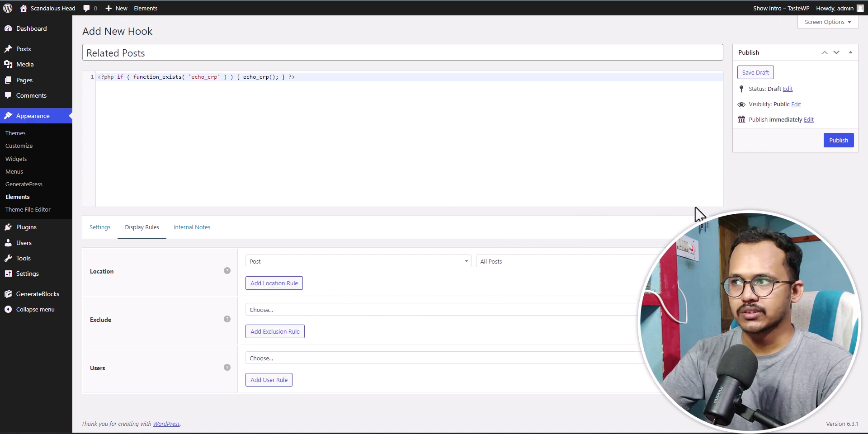
pyautogui.click(836, 143)
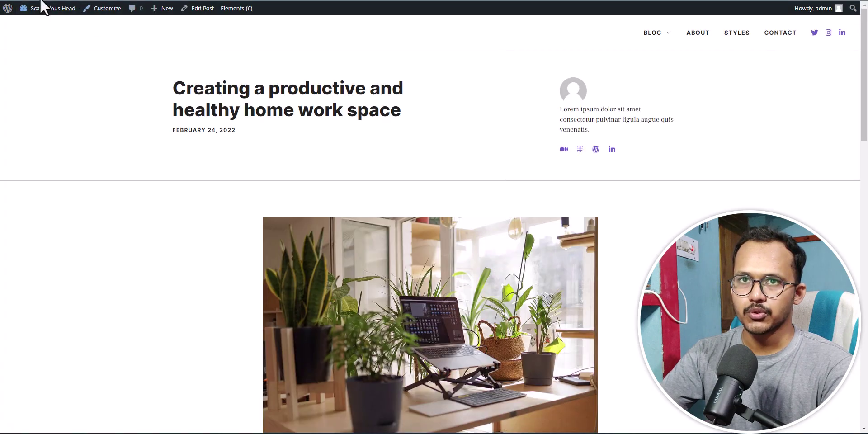
# Check the live post for six related-post cards below the previous/next links.
pyautogui.click(60, 9)
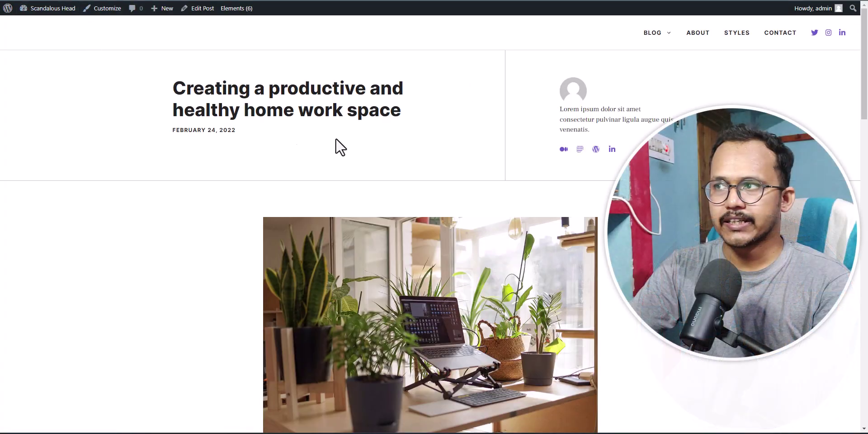
pyautogui.moveTo(864, 45); pyautogui.dragTo(866, 289)
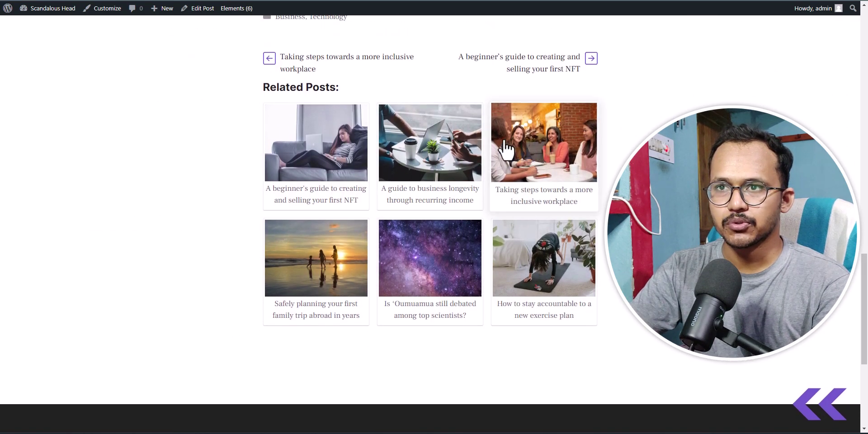
pyautogui.scroll(1, 284, 155)
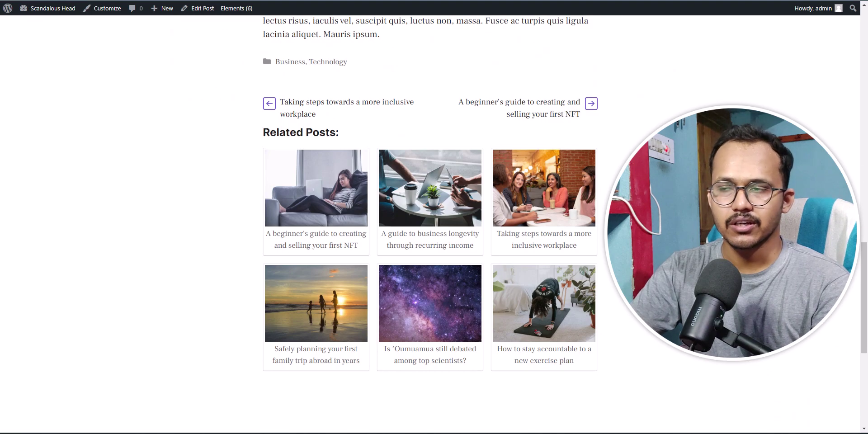